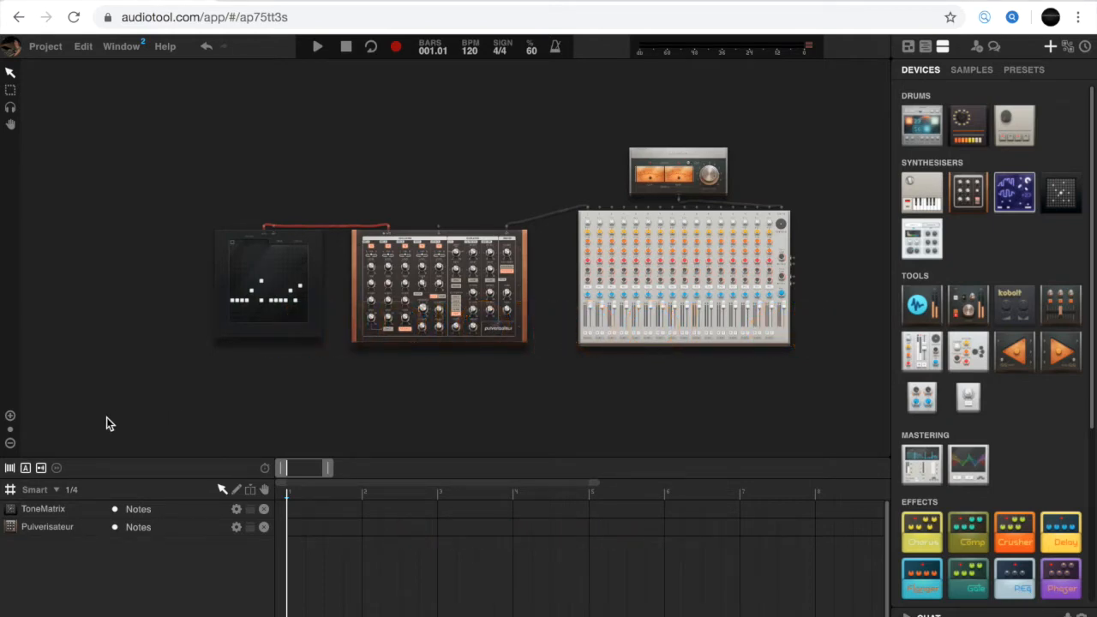
# - Browse through the ToneMatrix's pattern slots to compare their note patterns
pyautogui.click(10, 417)
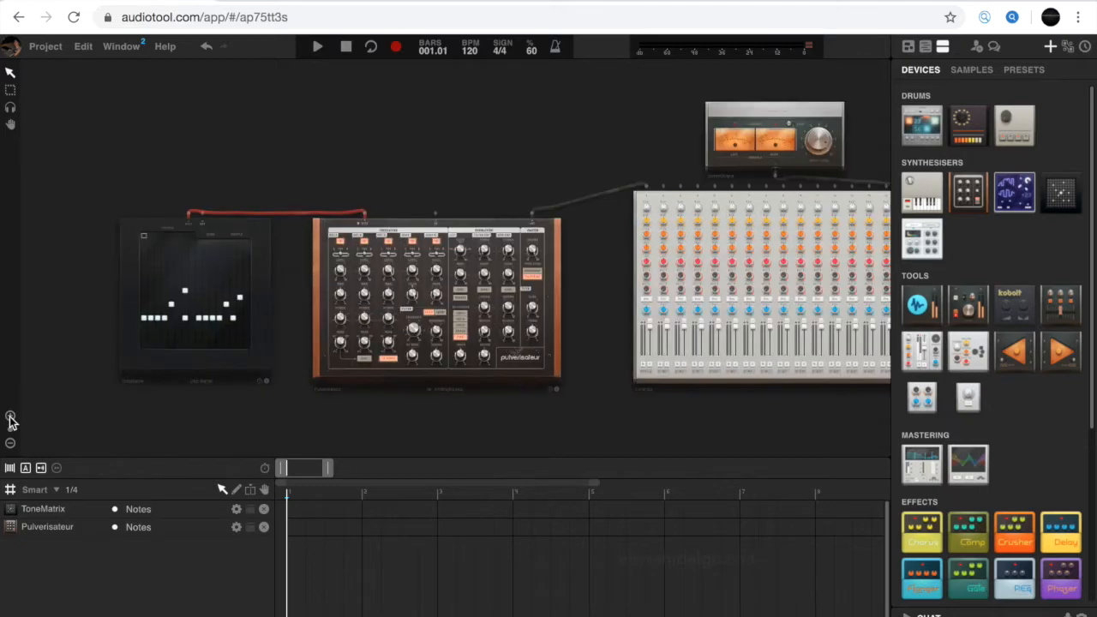
pyautogui.click(11, 418)
pyautogui.moveTo(228, 434); pyautogui.dragTo(363, 394)
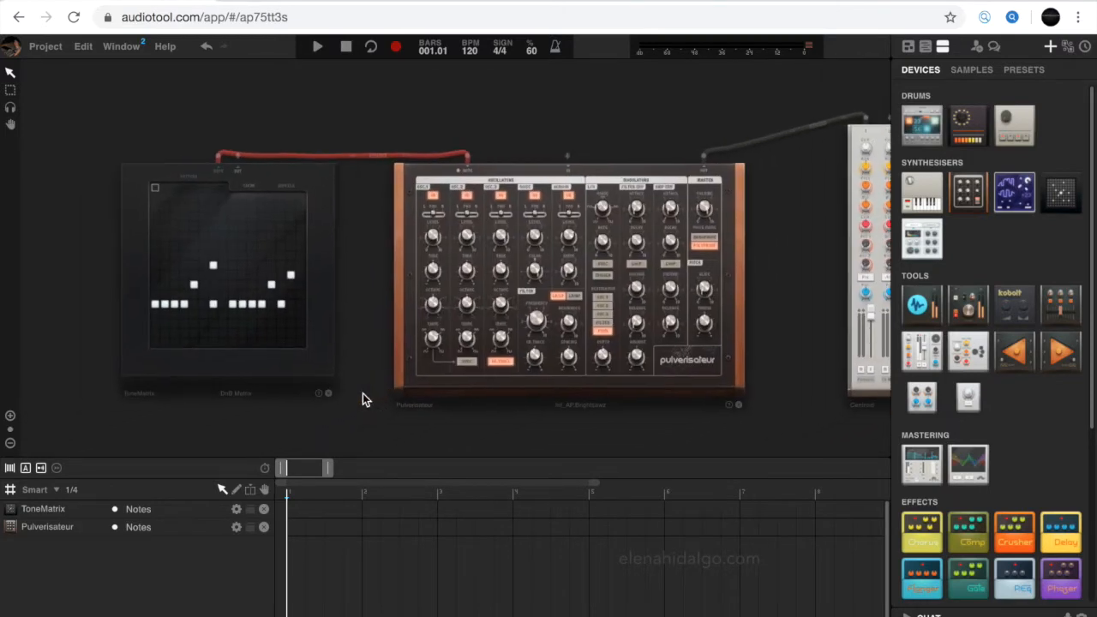
pyautogui.click(165, 188)
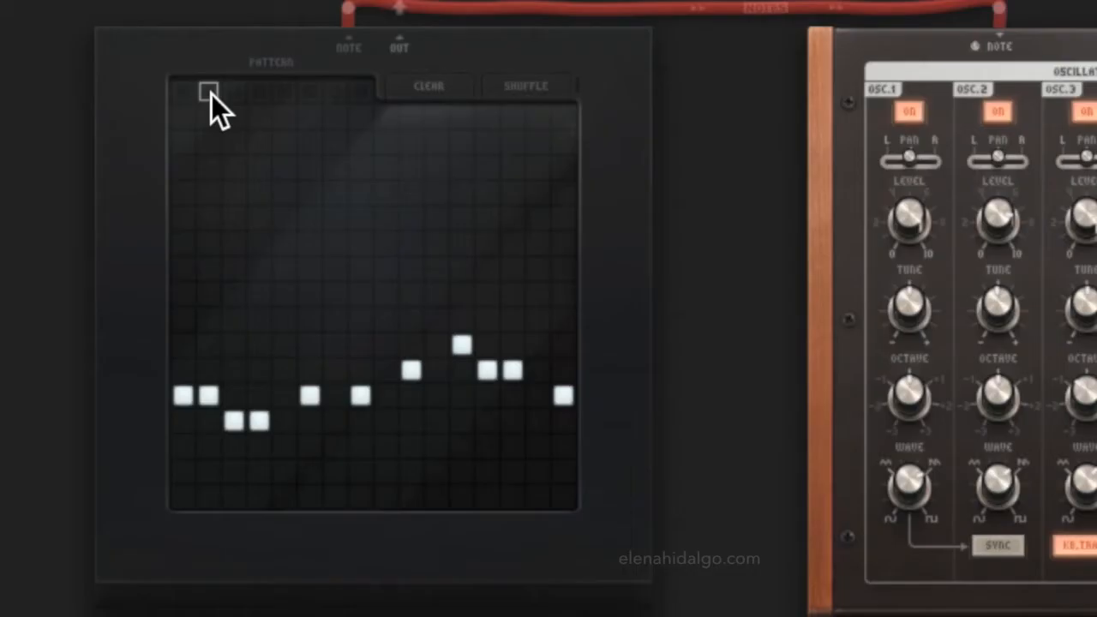
pyautogui.click(175, 189)
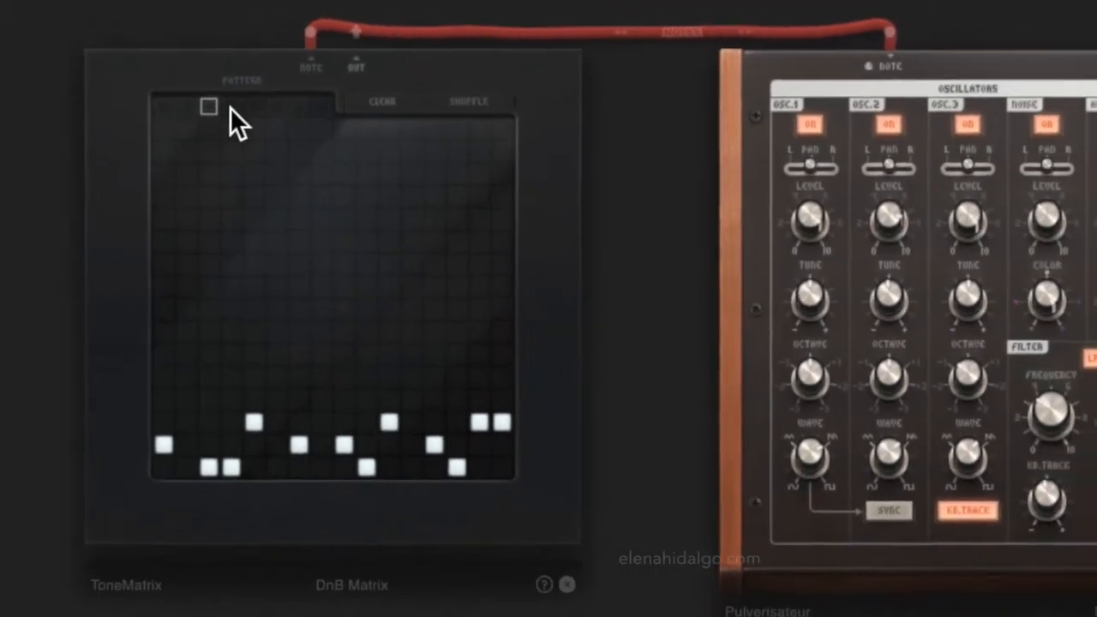
pyautogui.click(232, 107)
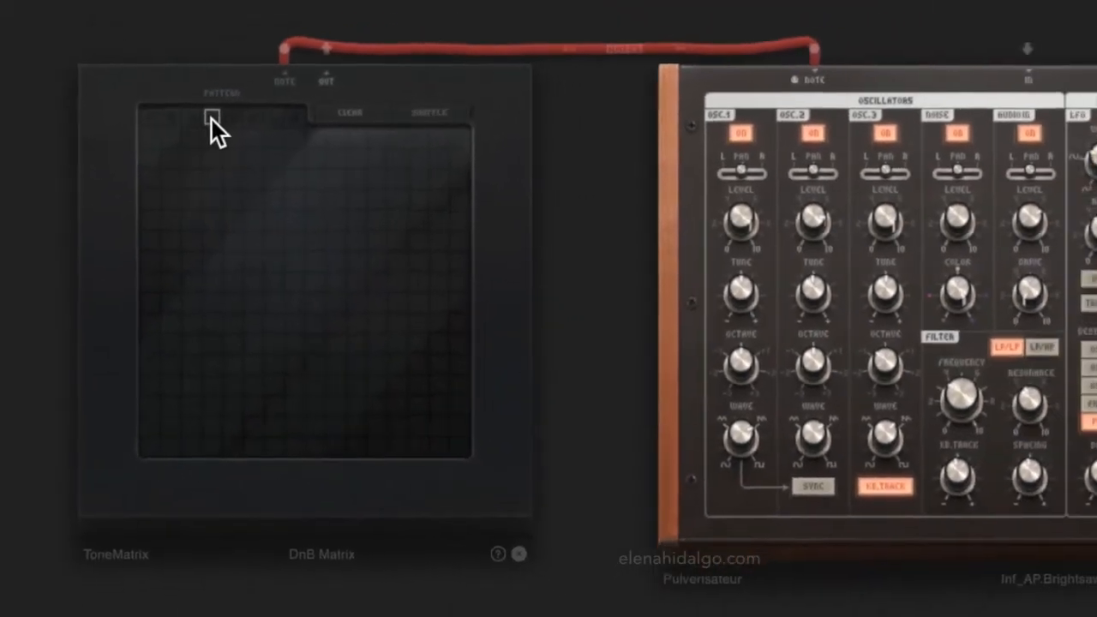
pyautogui.click(253, 107)
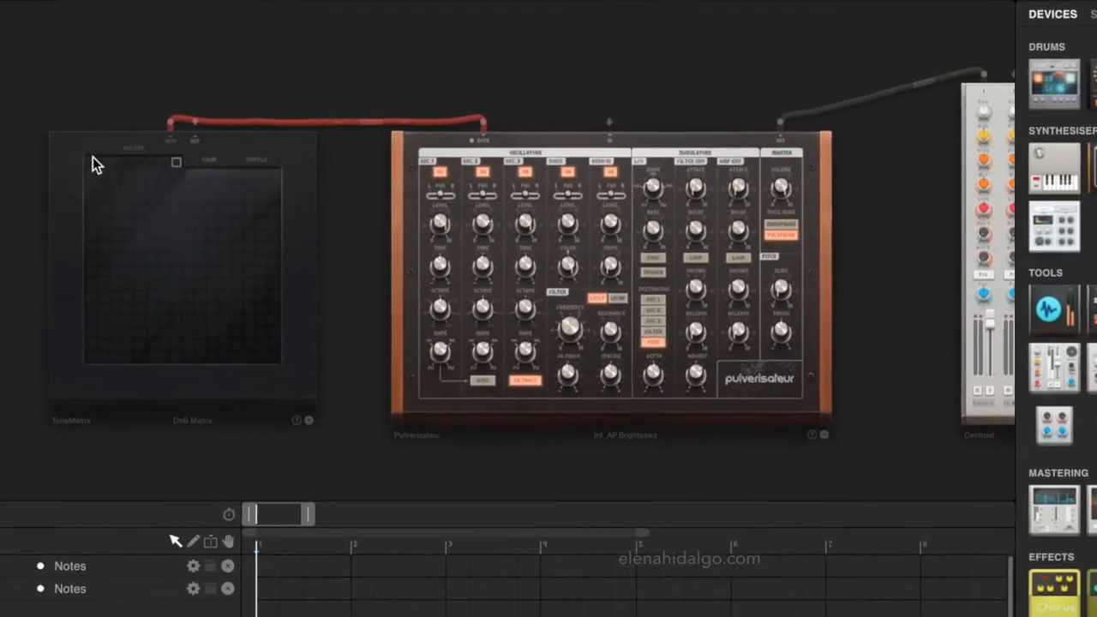
pyautogui.click(91, 158)
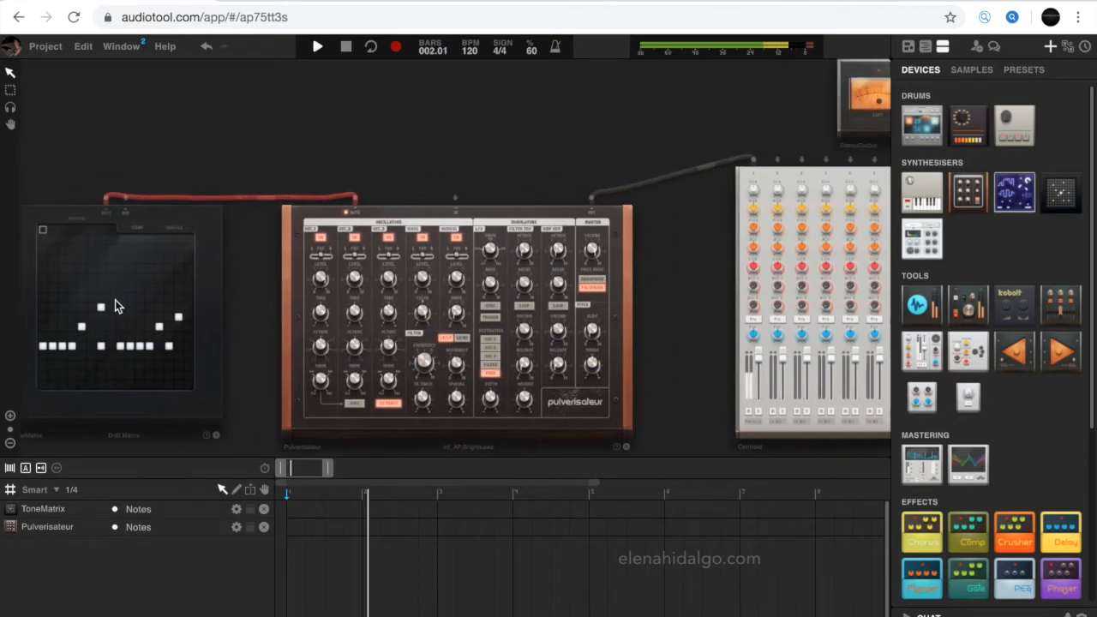
# - Lower the Pulverisateur's oscillator octaves, setting Osc1 down, Osc2 Octave to -1 and Osc3 Octave to -2
pyautogui.click(9, 416)
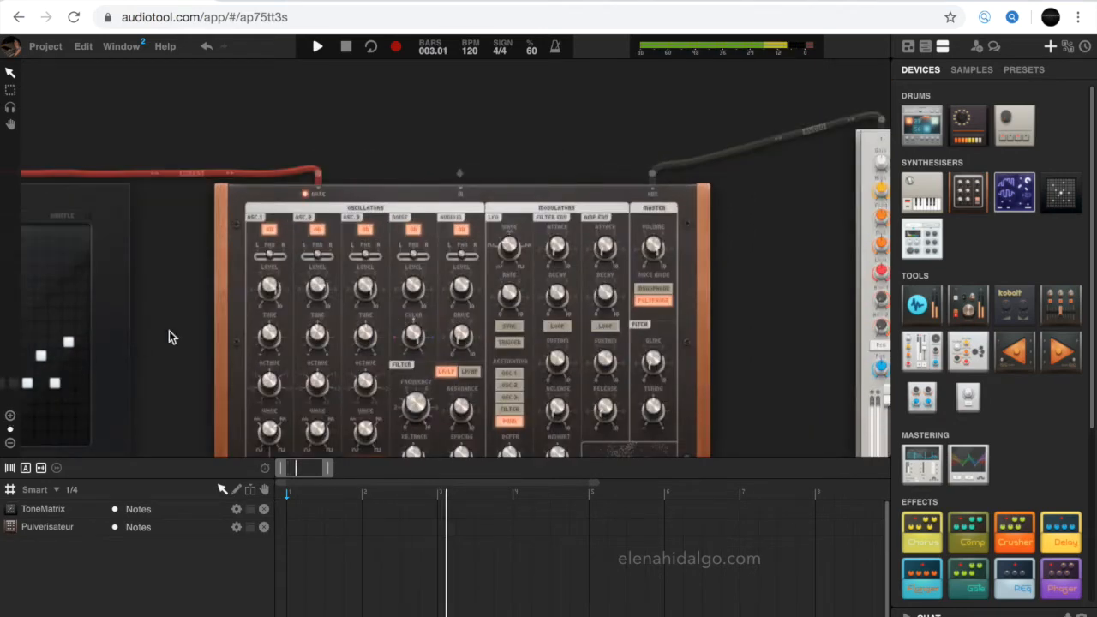
pyautogui.moveTo(192, 343); pyautogui.dragTo(199, 196)
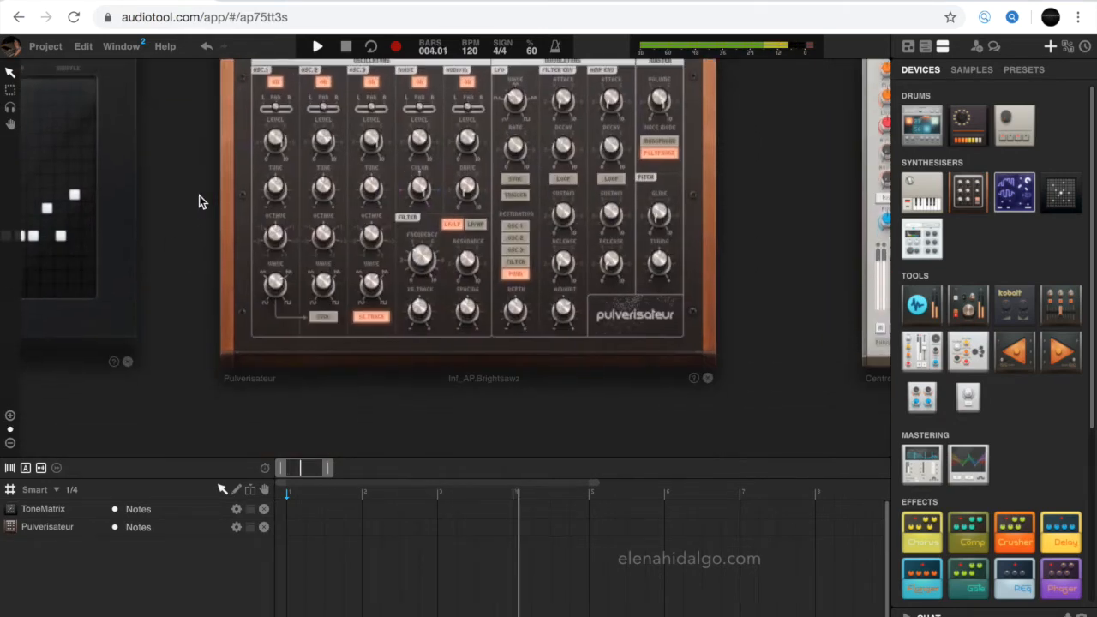
pyautogui.moveTo(274, 235)
pyautogui.moveTo(274, 235); pyautogui.dragTo(266, 256)
pyautogui.moveTo(323, 229)
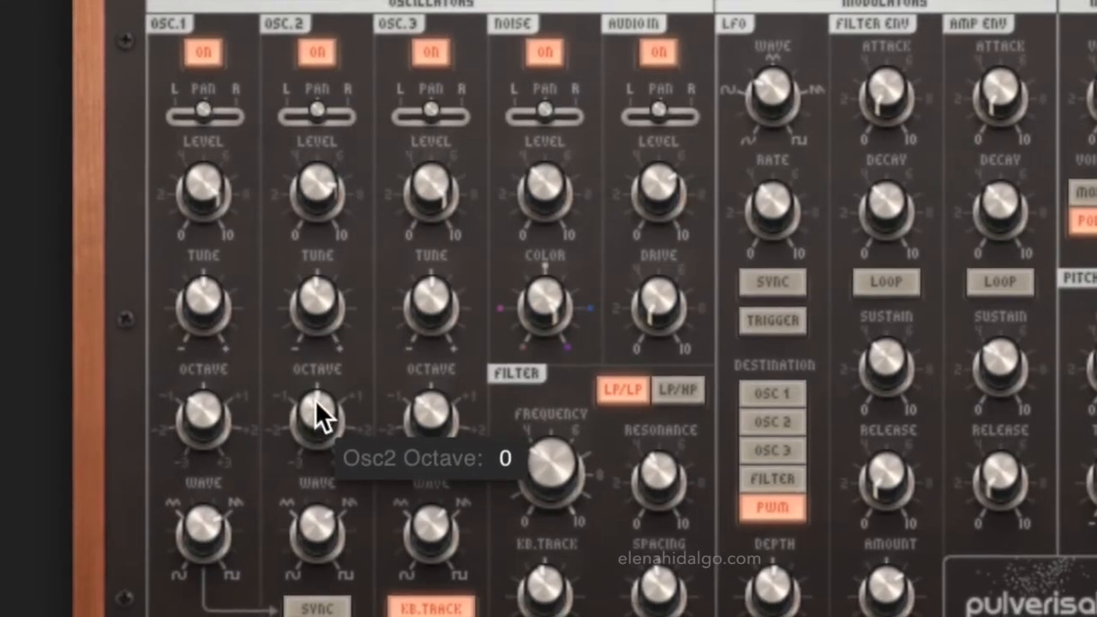
pyautogui.moveTo(315, 400); pyautogui.dragTo(301, 440)
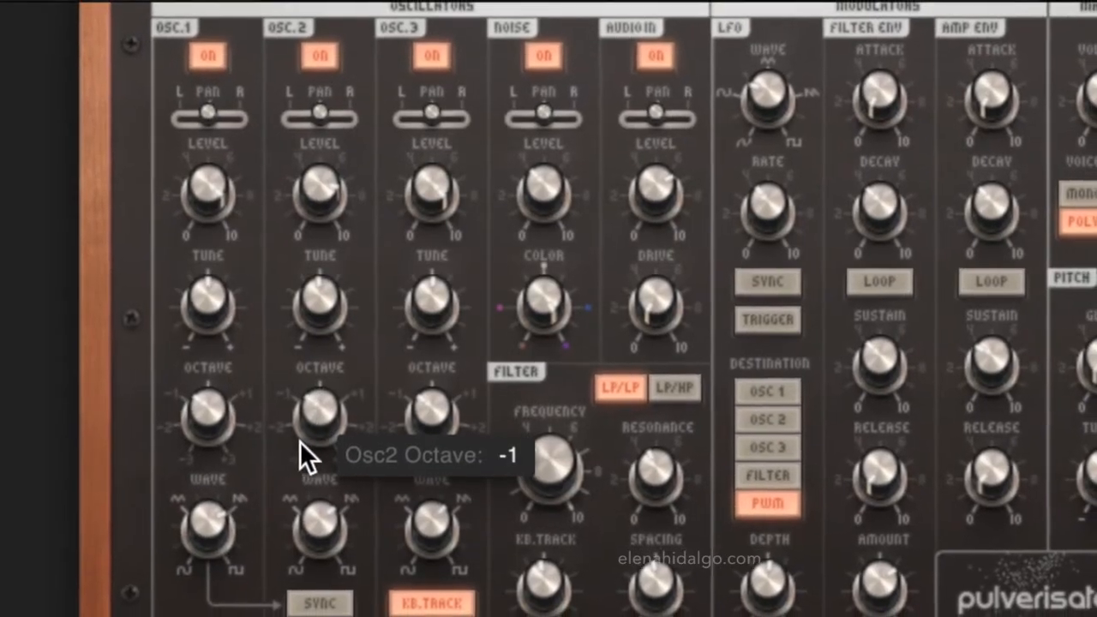
pyautogui.moveTo(431, 401); pyautogui.dragTo(417, 445)
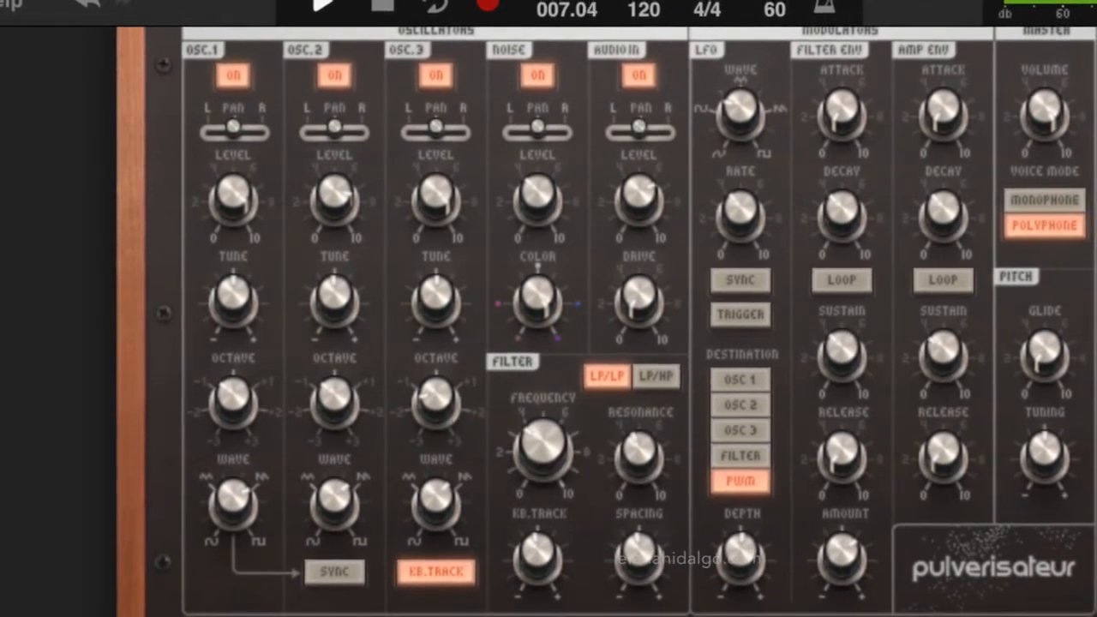
# - Step through the ToneMatrix's second, third and fourth pattern slots
pyautogui.moveTo(260, 407); pyautogui.dragTo(462, 403)
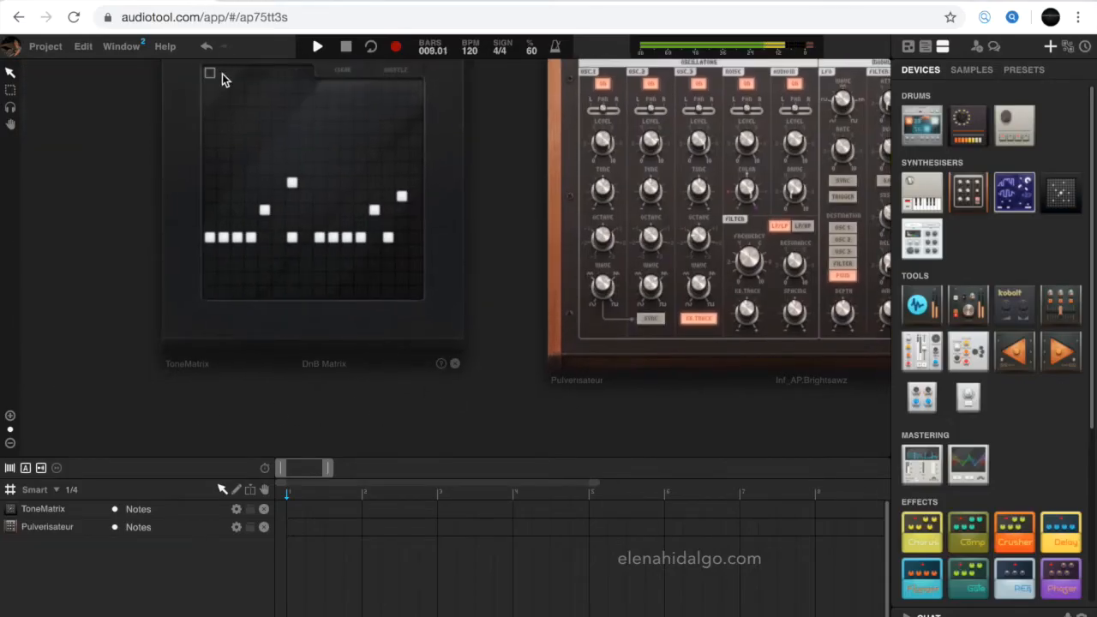
pyautogui.click(222, 75)
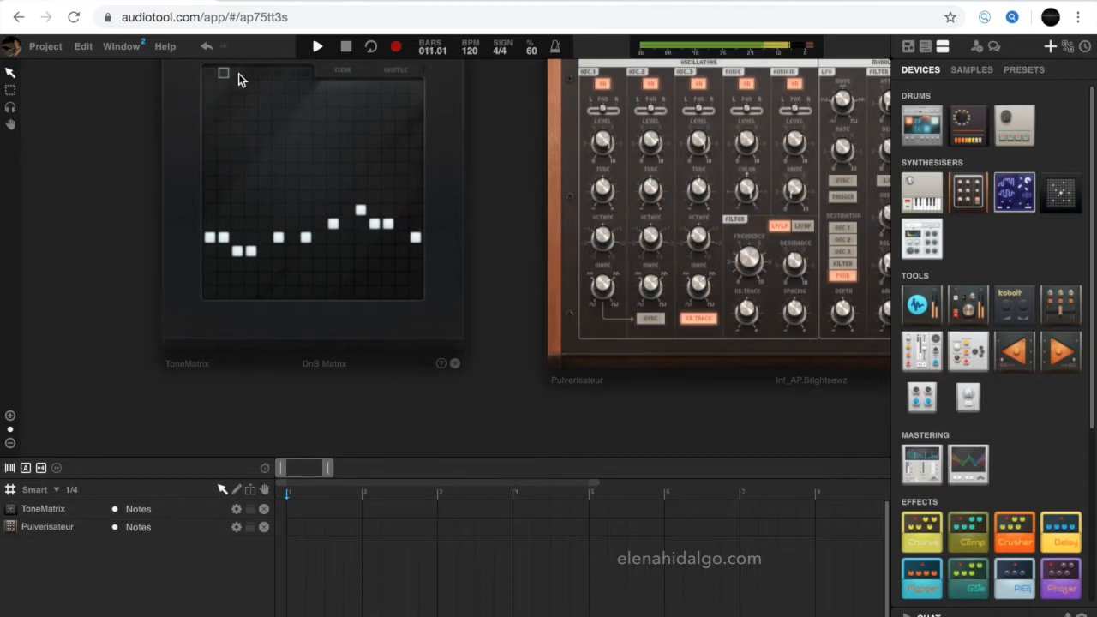
pyautogui.click(238, 74)
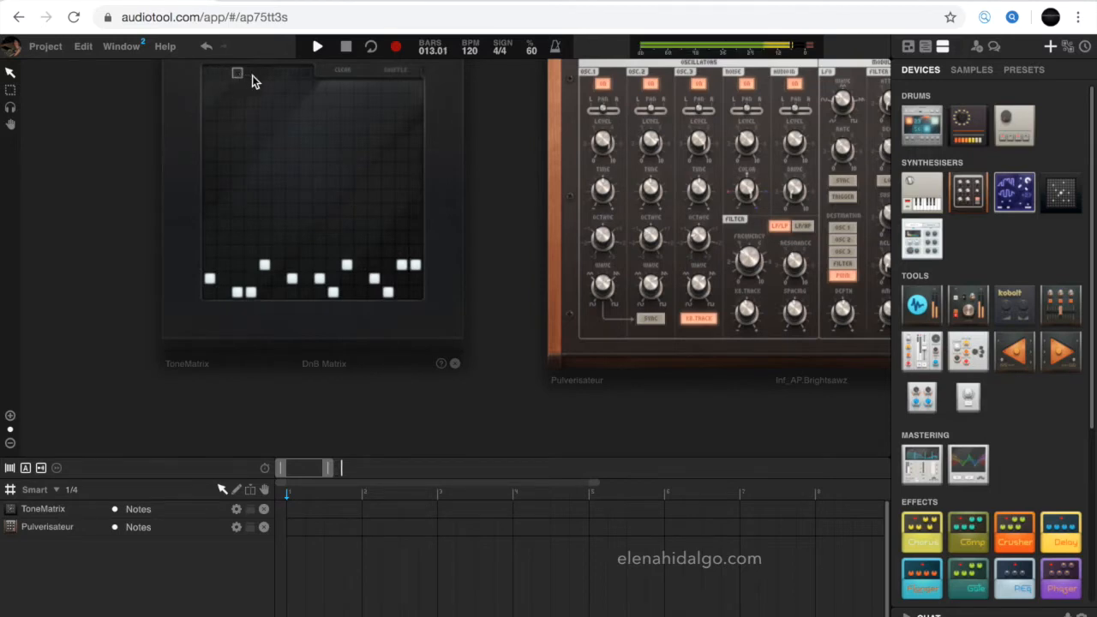
pyautogui.click(252, 75)
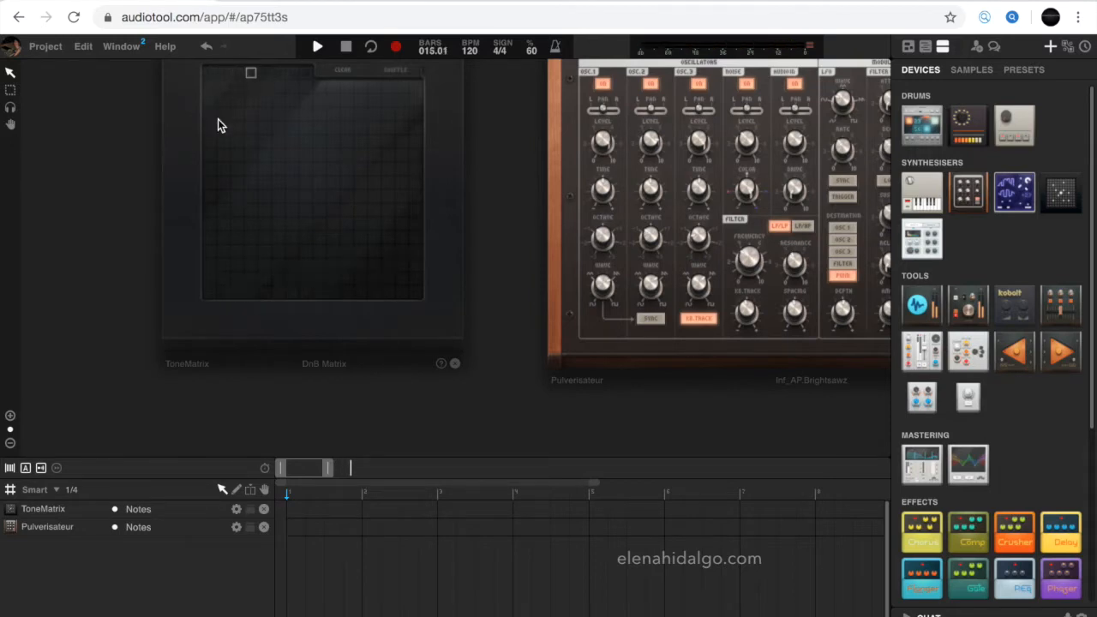
# - Draw a new note sequence in the ToneMatrix's empty fourth pattern, remove two stray notes, and stop playback
pyautogui.moveTo(319, 197); pyautogui.dragTo(395, 227)
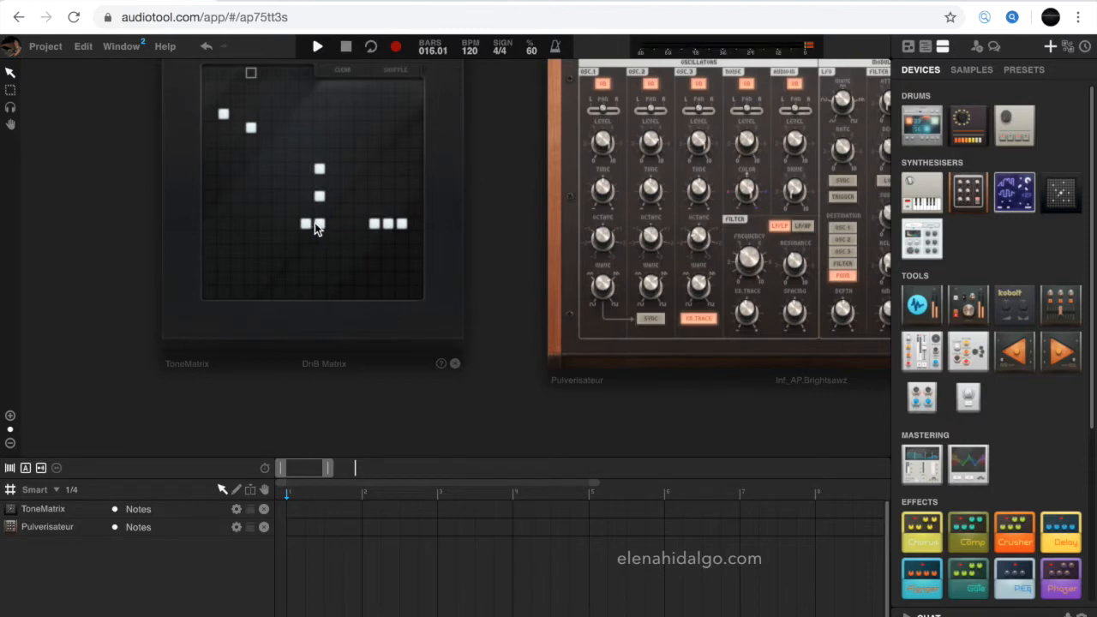
pyautogui.click(320, 197)
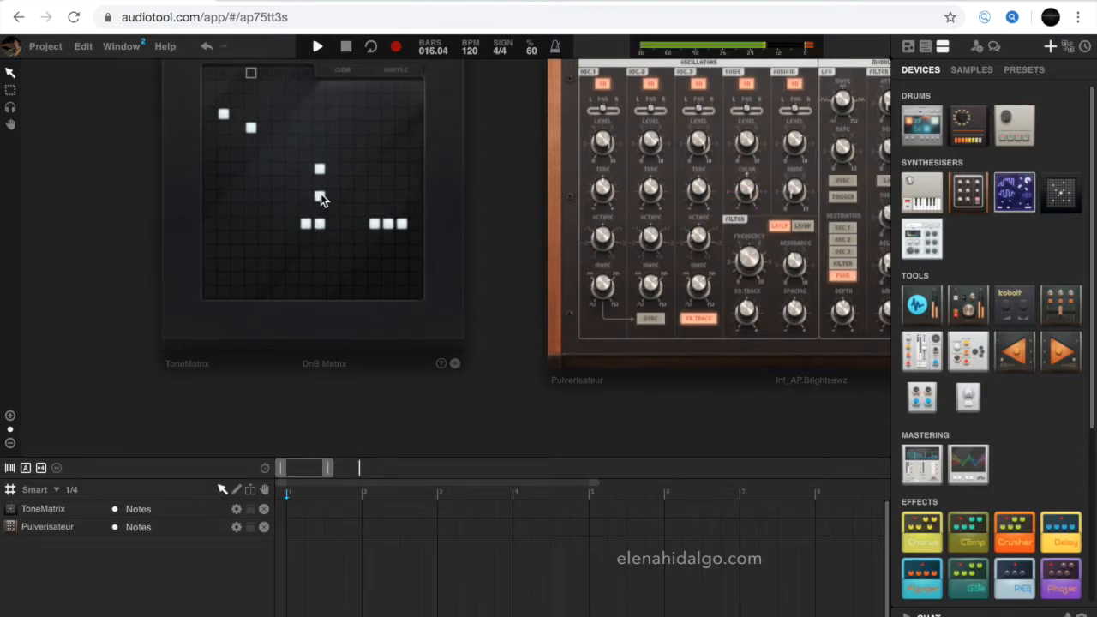
pyautogui.click(320, 169)
pyautogui.click(346, 48)
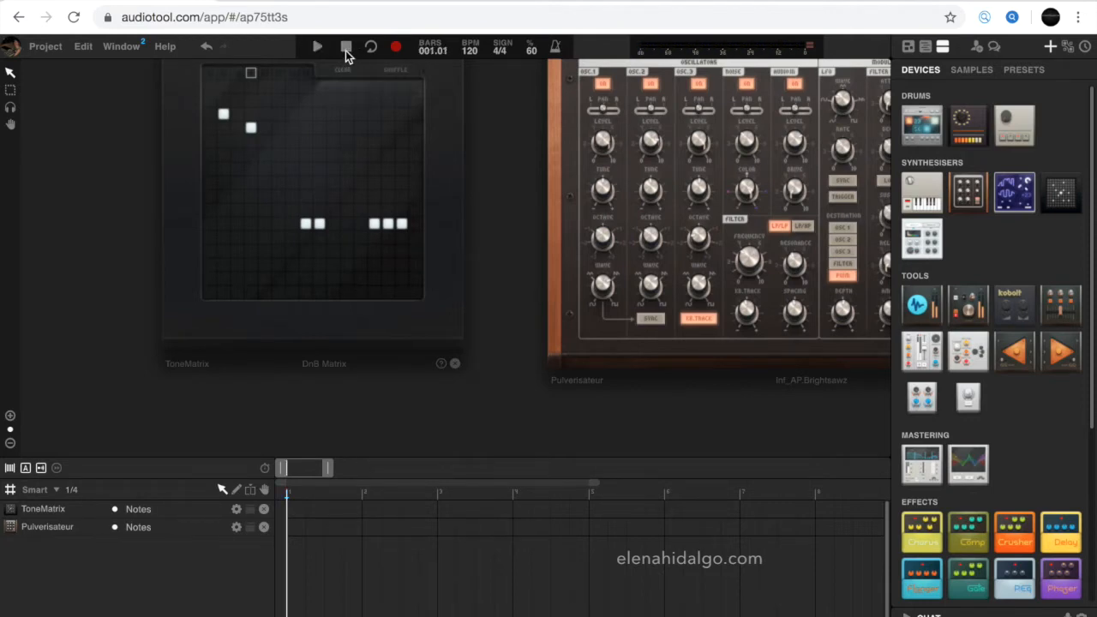
# - Select the first ToneMatrix pattern and add a pattern track to the ToneMatrix
pyautogui.click(212, 73)
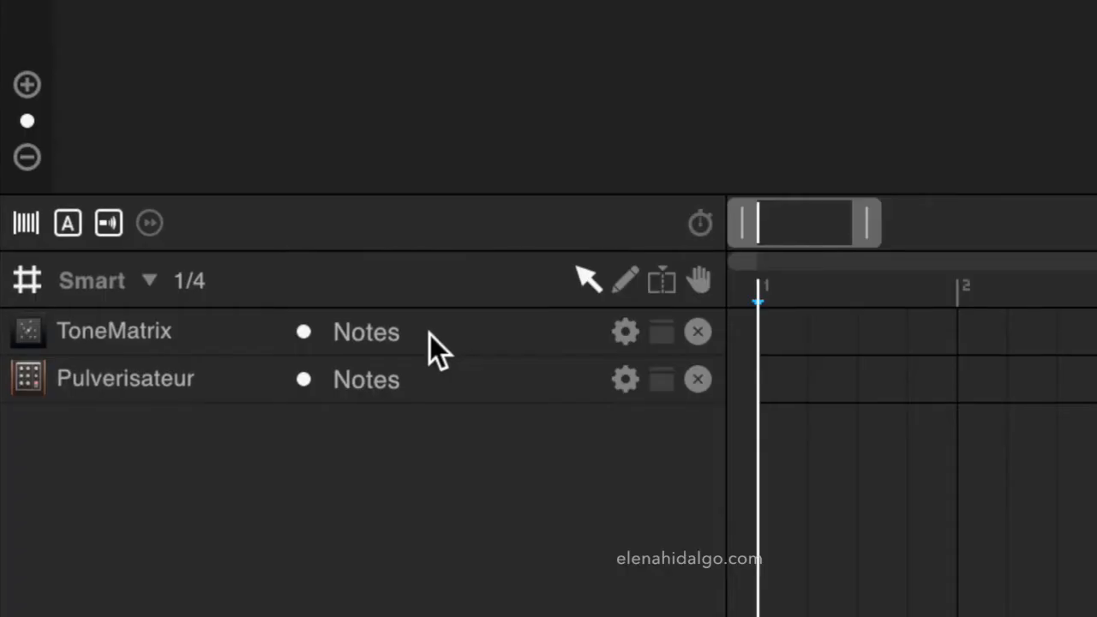
pyautogui.rightClick(162, 511)
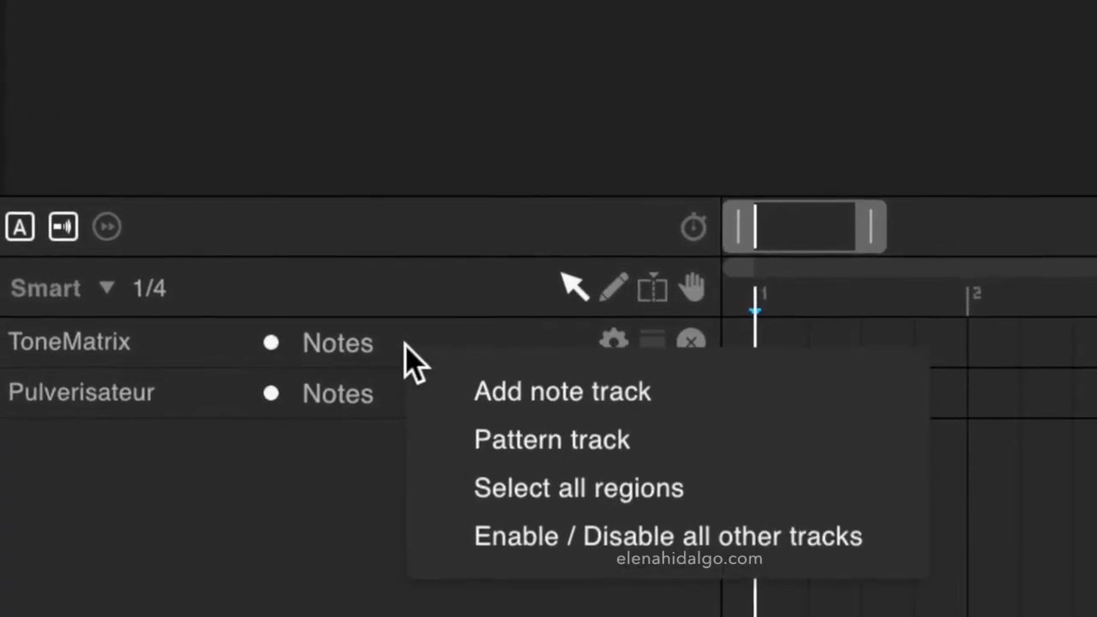
pyautogui.click(484, 426)
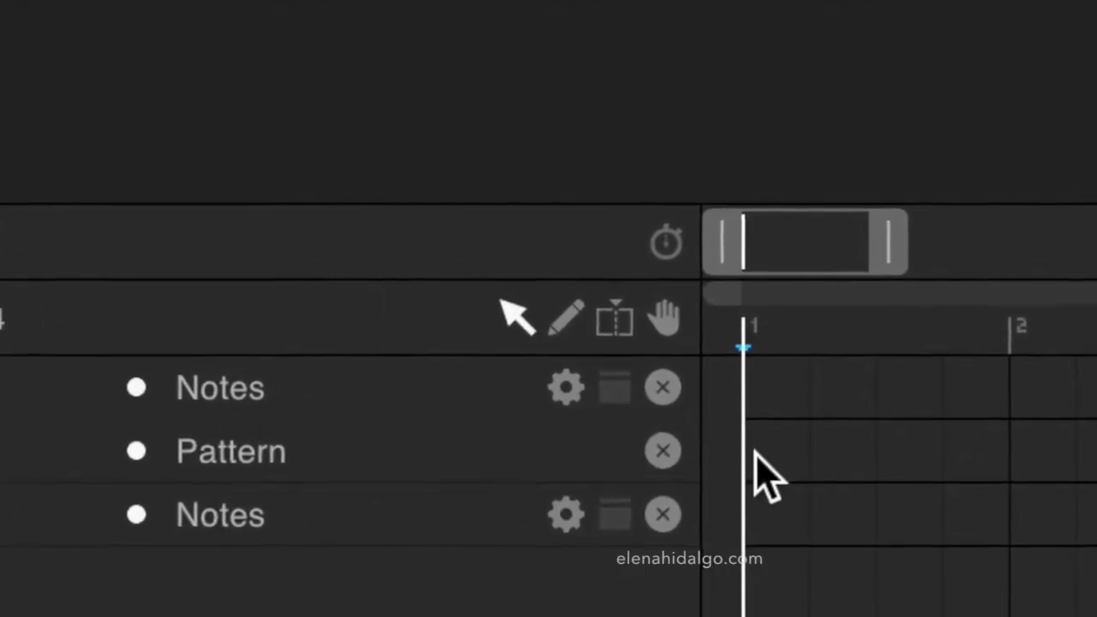
# - Create one-bar pattern regions A, B, C and D in bars 1 to 4, selecting each matching ToneMatrix pattern before adding it
pyautogui.doubleClick(751, 448)
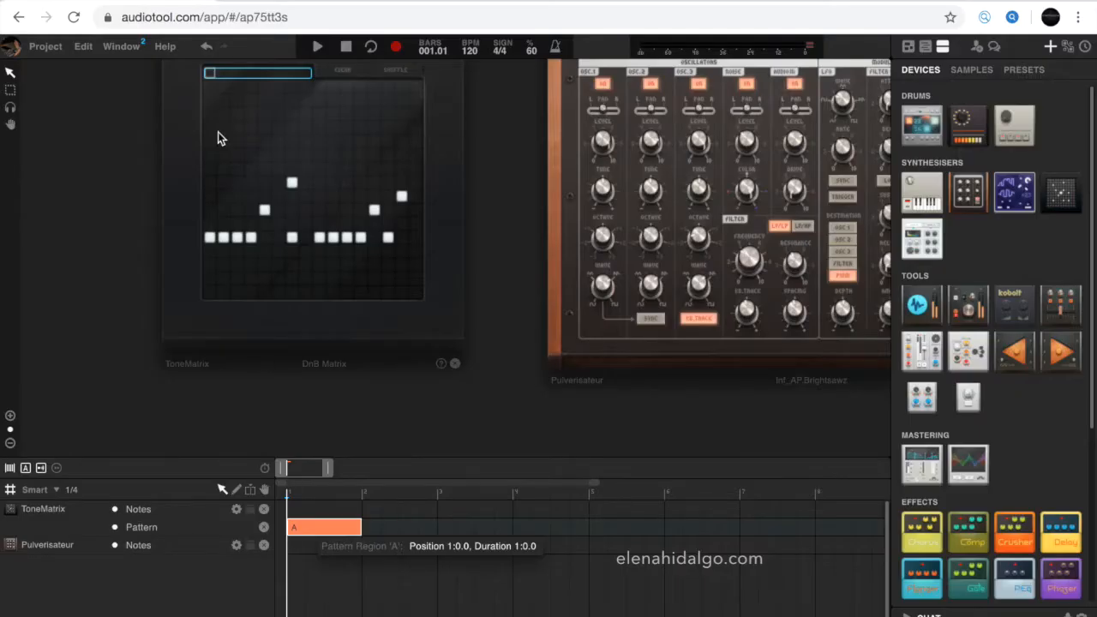
pyautogui.click(221, 74)
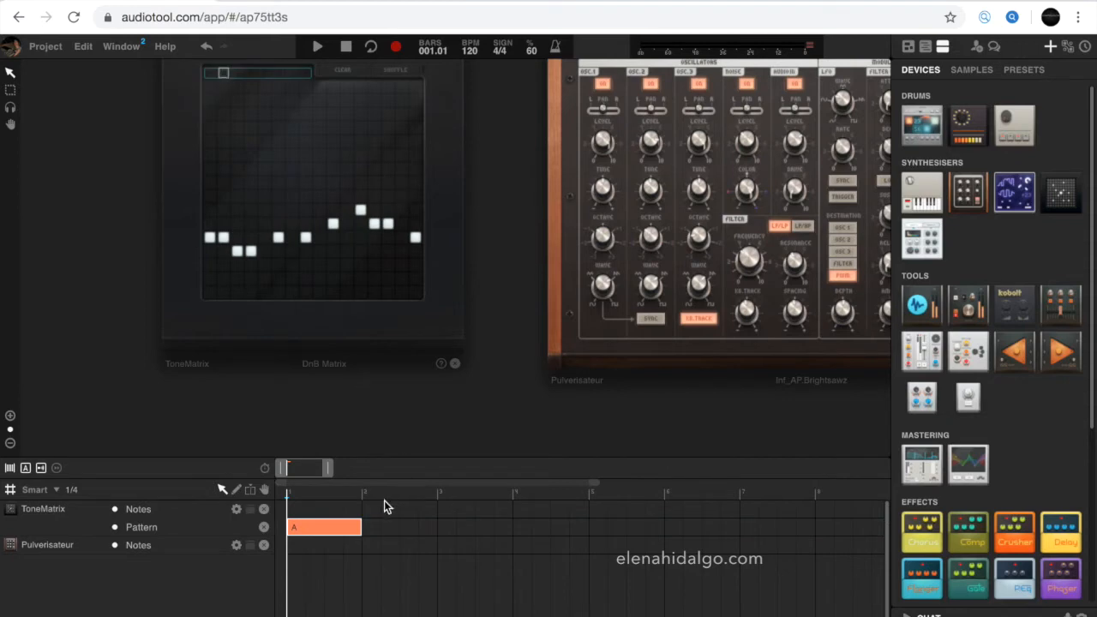
pyautogui.doubleClick(370, 528)
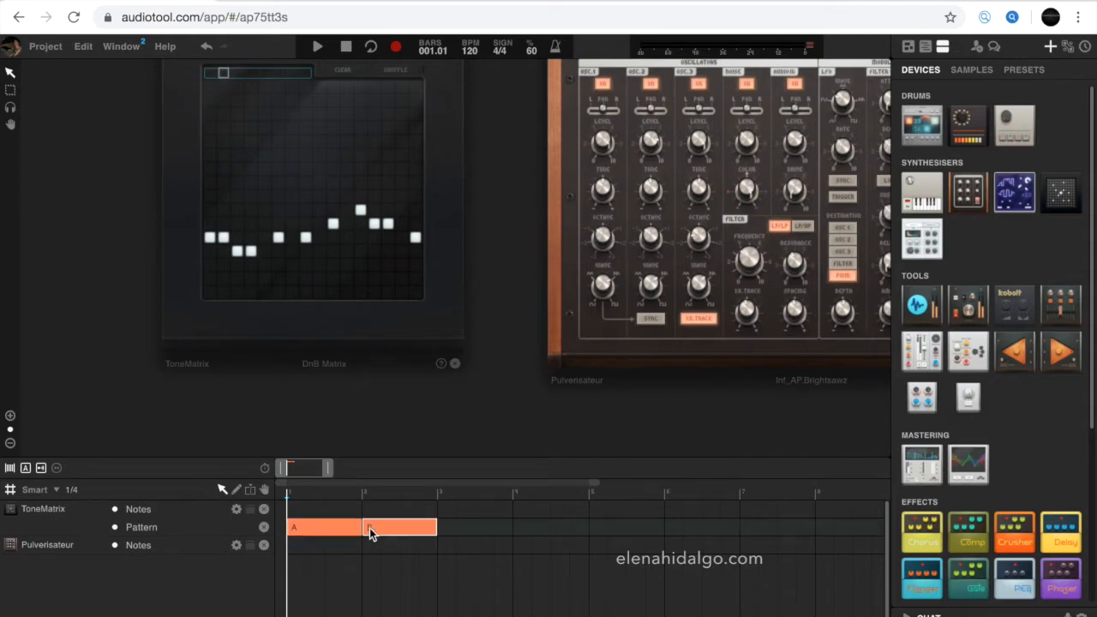
pyautogui.click(236, 73)
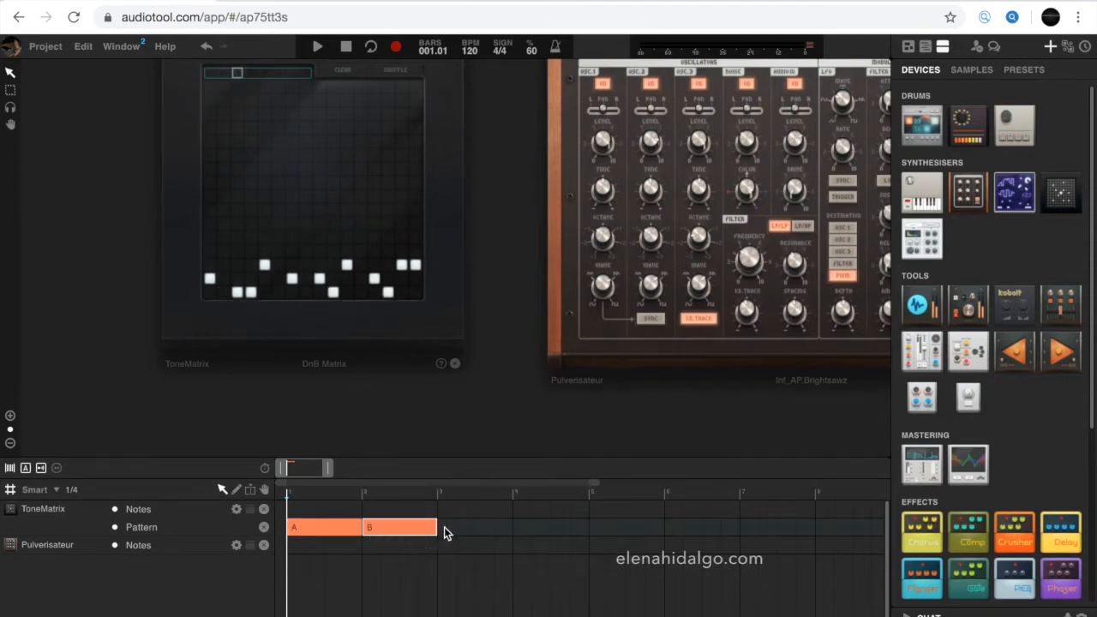
pyautogui.doubleClick(444, 527)
pyautogui.click(251, 74)
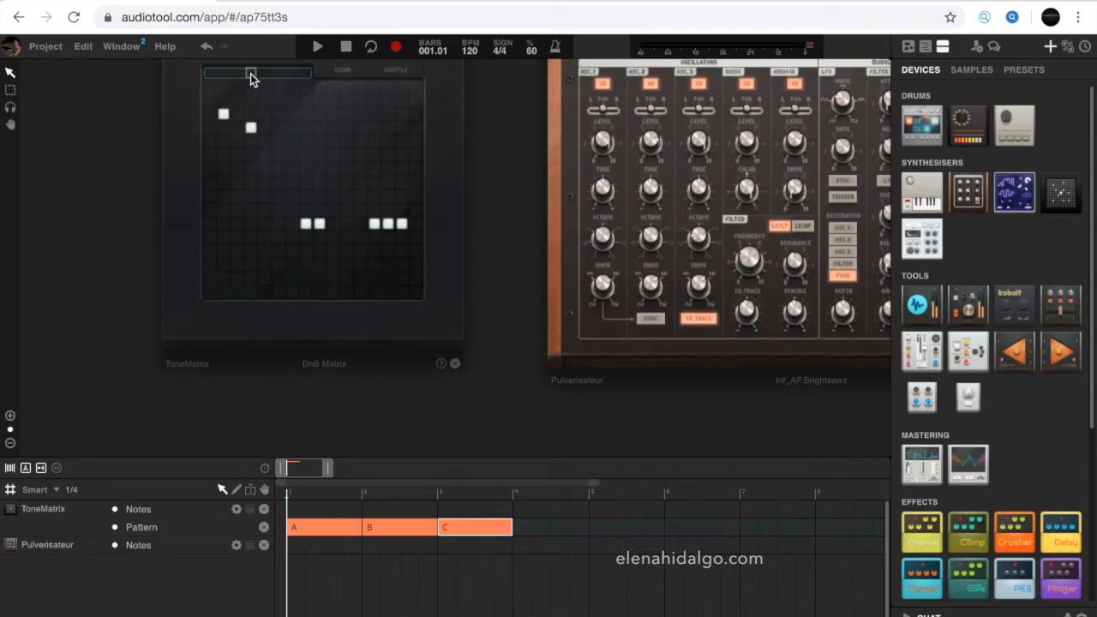
pyautogui.doubleClick(518, 527)
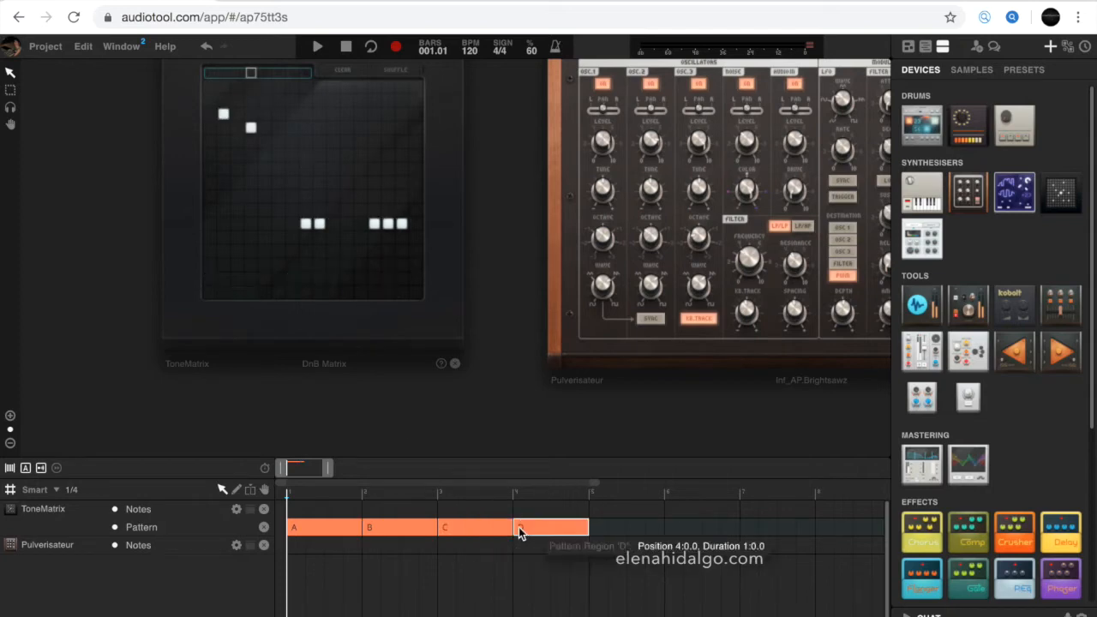
# - Play back the pattern track arrangement
pyautogui.click(317, 49)
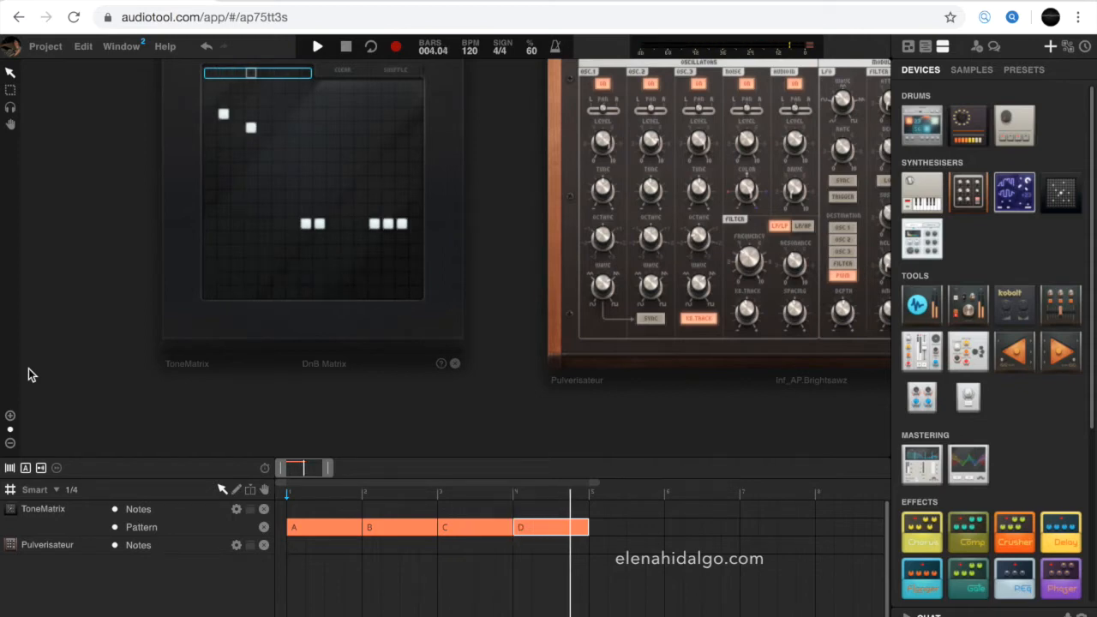
pyautogui.click(344, 48)
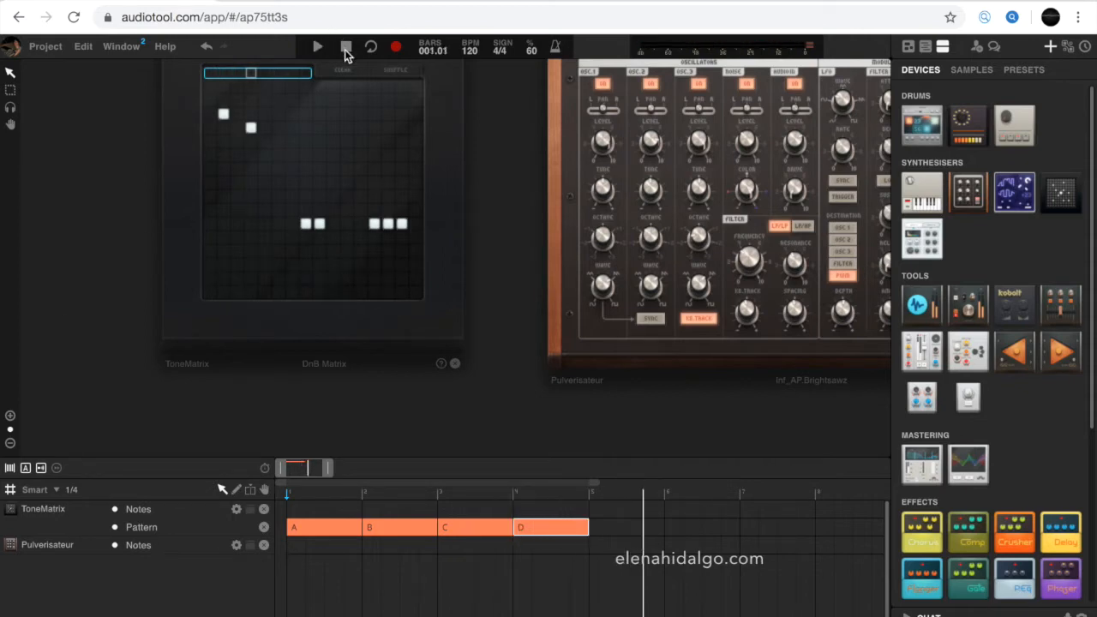
pyautogui.press('space')
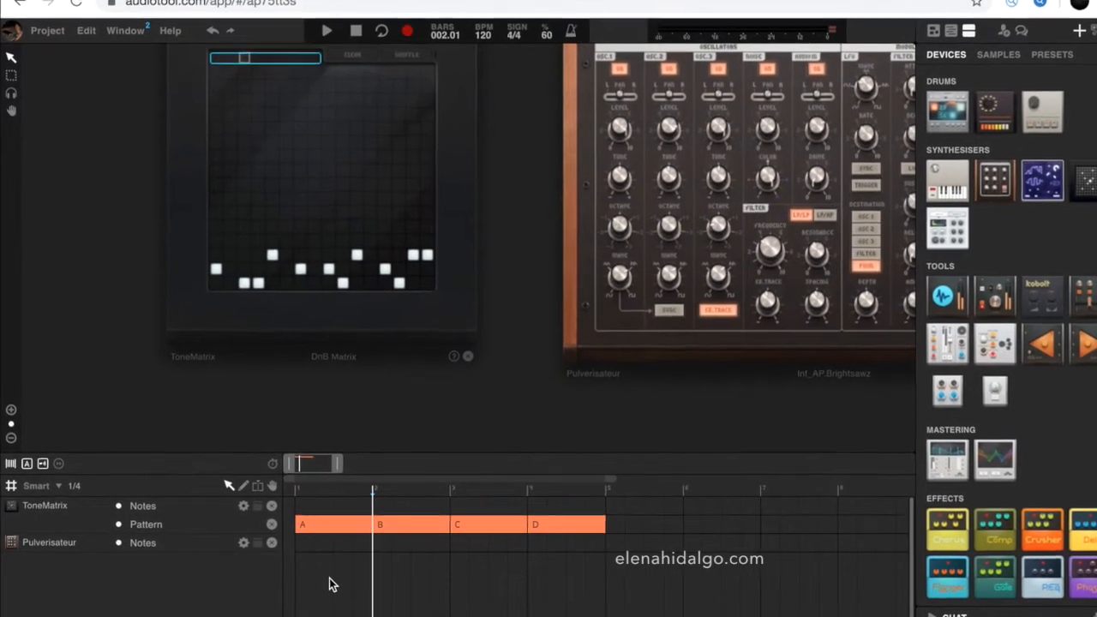
# - Switch the first region to pattern B and the second region to pattern C
pyautogui.rightClick(329, 523)
pyautogui.moveTo(436, 583)
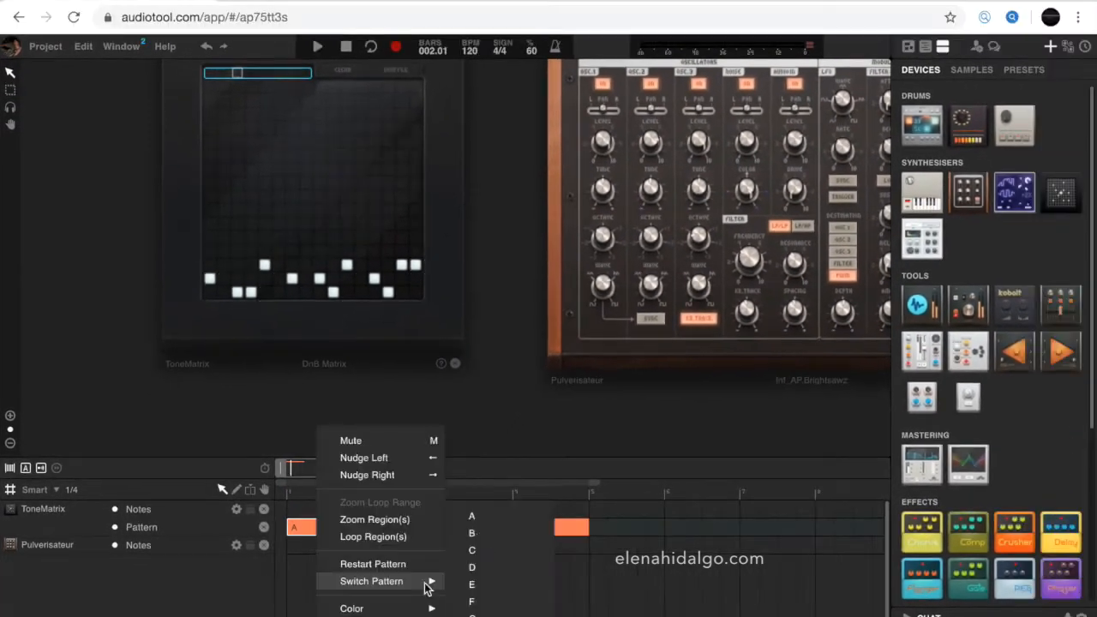
pyautogui.click(475, 533)
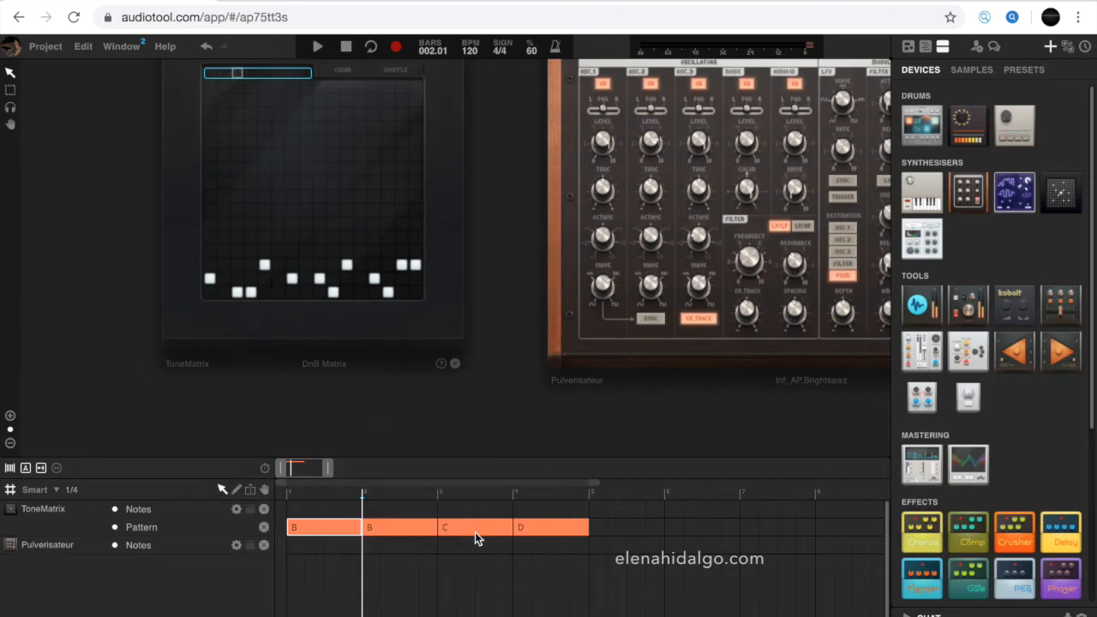
pyautogui.rightClick(414, 531)
pyautogui.moveTo(525, 584)
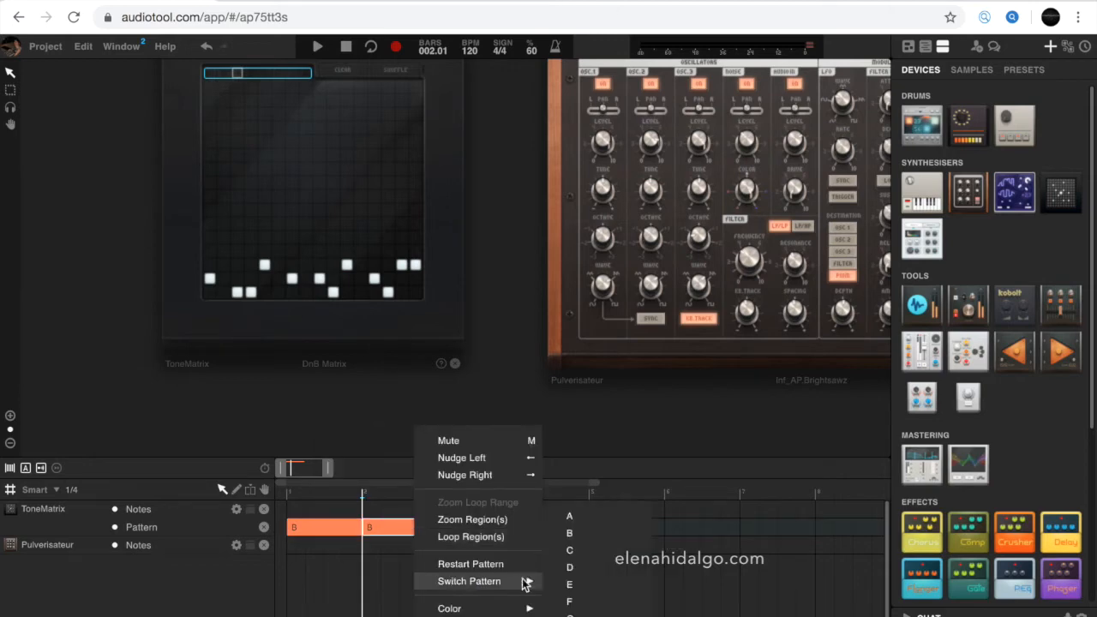
pyautogui.click(571, 551)
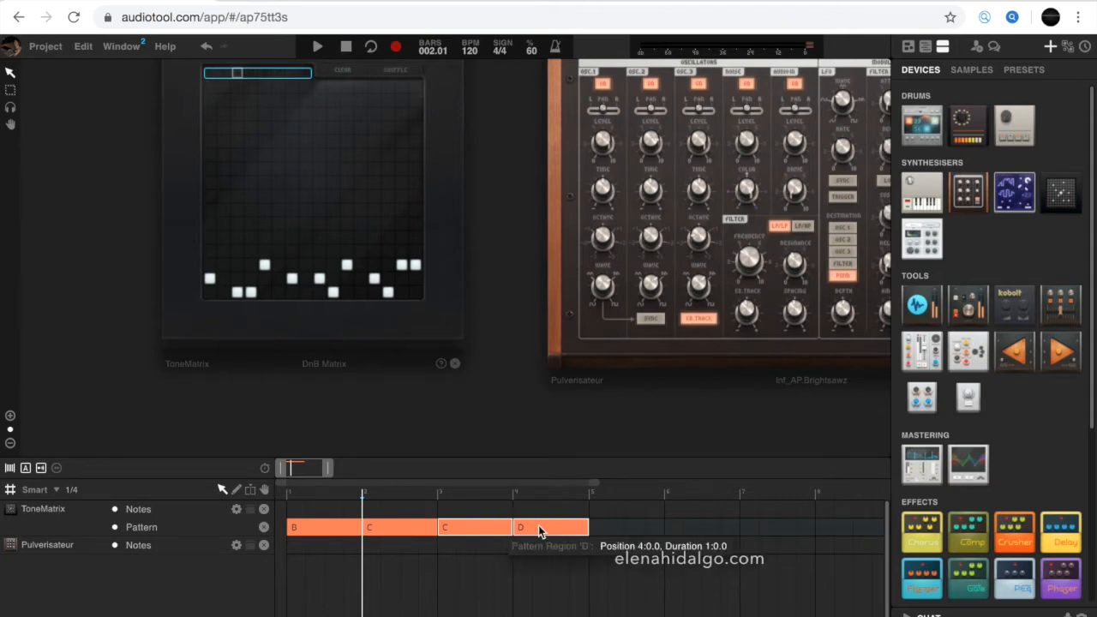
# - Delete the regions in bars 3 and 4 and duplicate the B and C regions into bars 3 and 4
pyautogui.press('Delete')
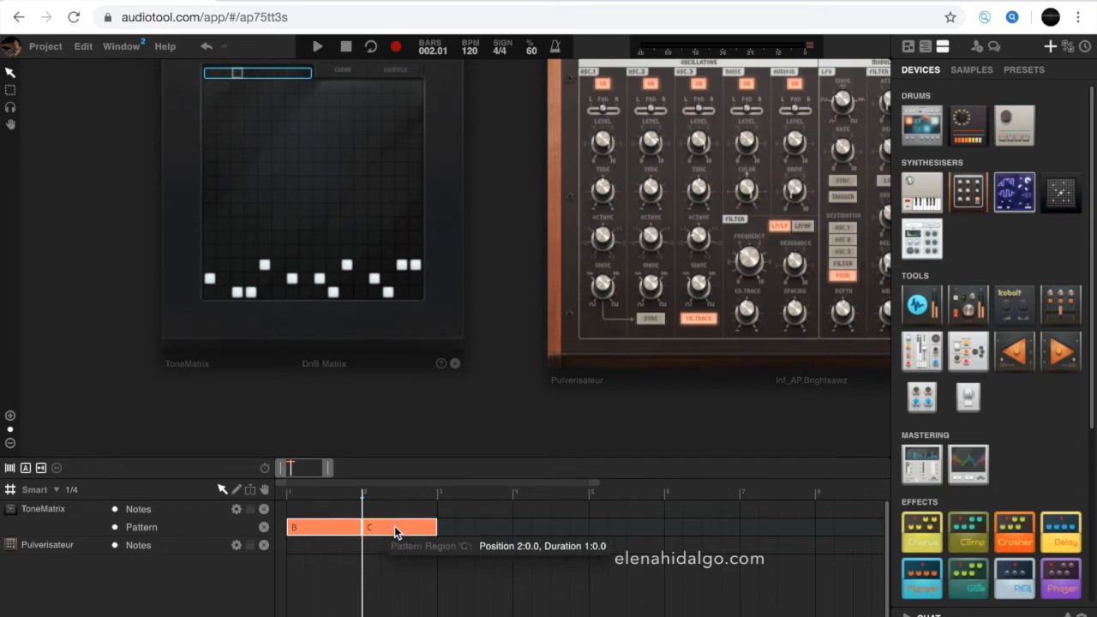
pyautogui.hotkey('ctrl', 'd')
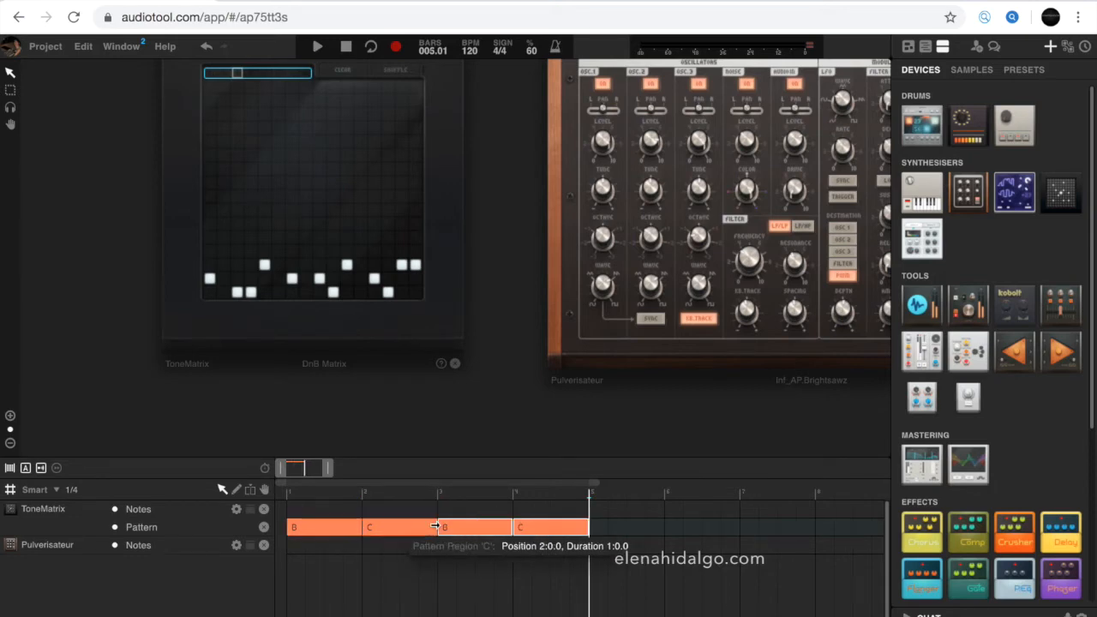
# - Turn on loop playback and play the pattern arrangement from the start
pyautogui.click(349, 46)
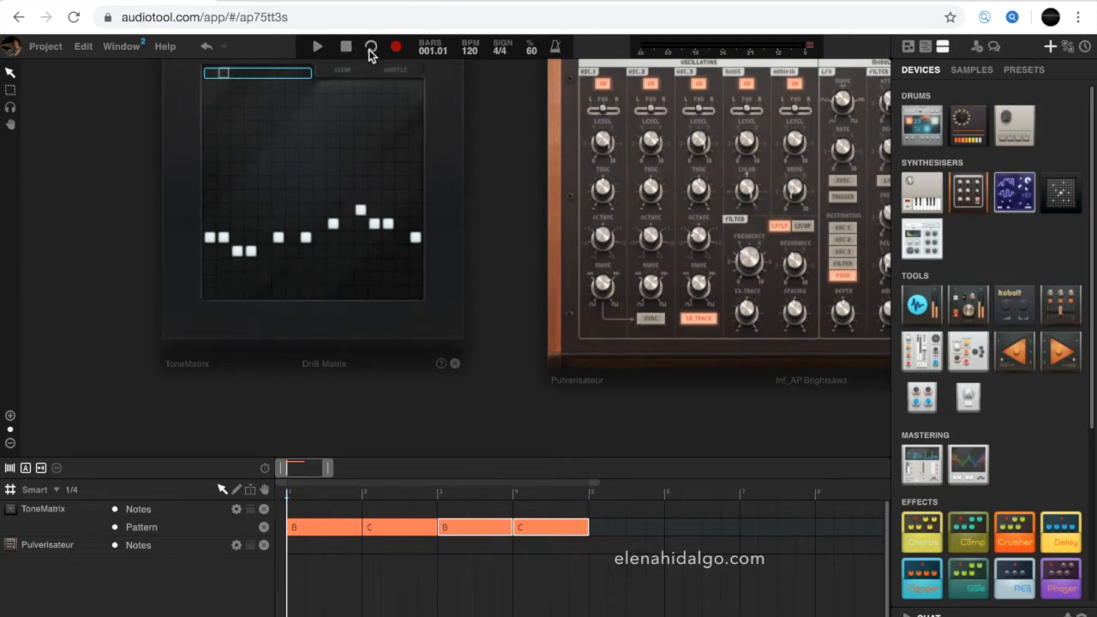
pyautogui.click(370, 50)
pyautogui.press('space')
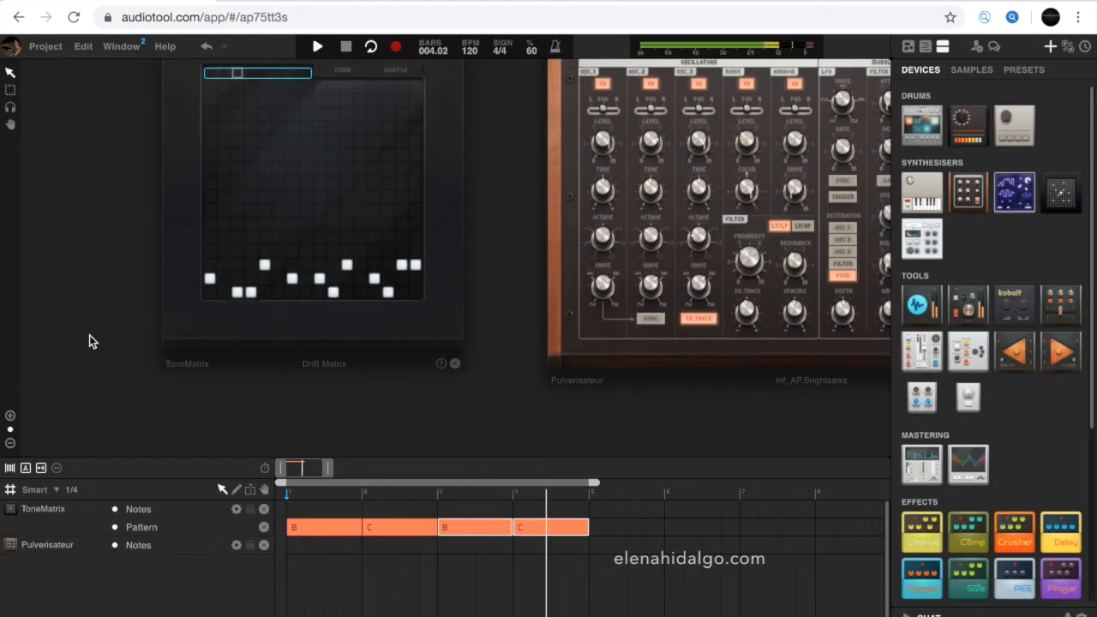
# - Switch the region in bar 4 to pattern D and replay the arrangement from the beginning
pyautogui.rightClick(532, 527)
pyautogui.moveTo(646, 589)
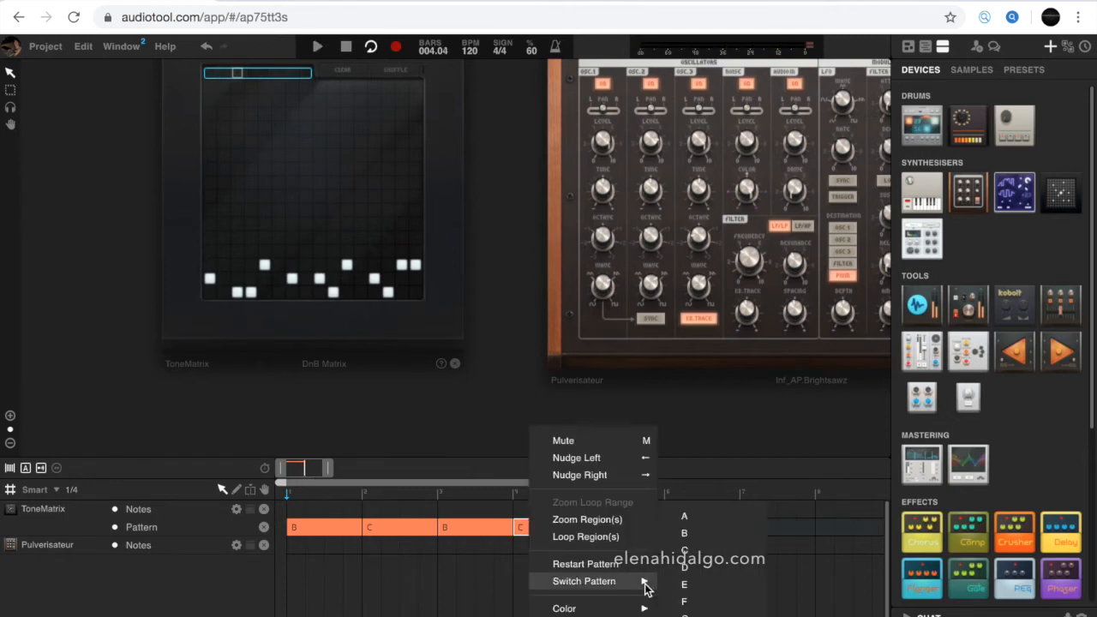
pyautogui.click(686, 567)
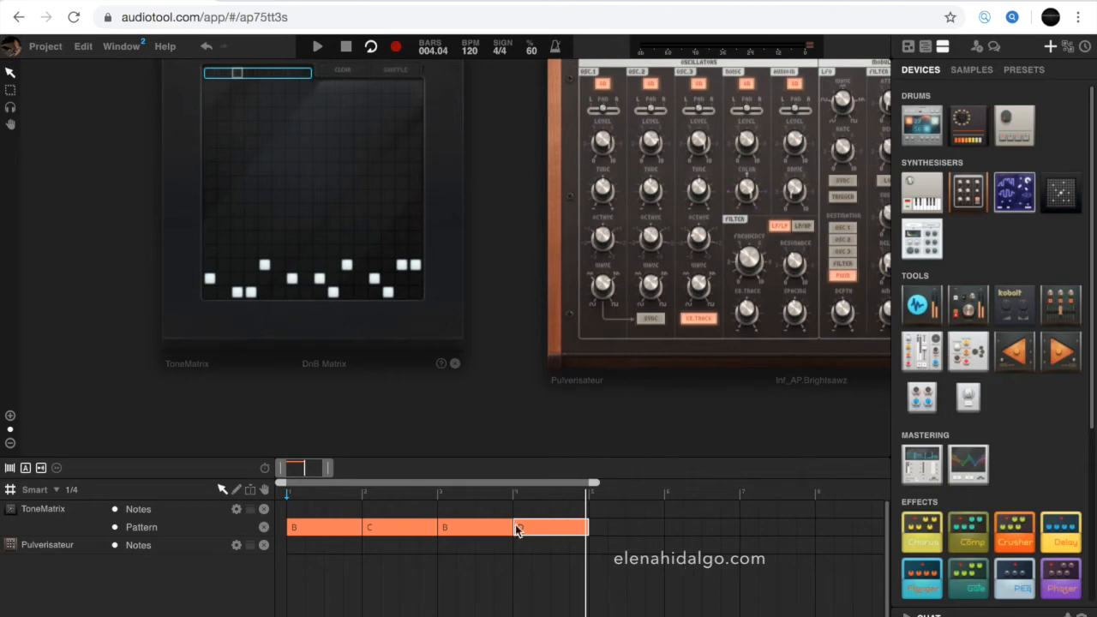
pyautogui.click(347, 47)
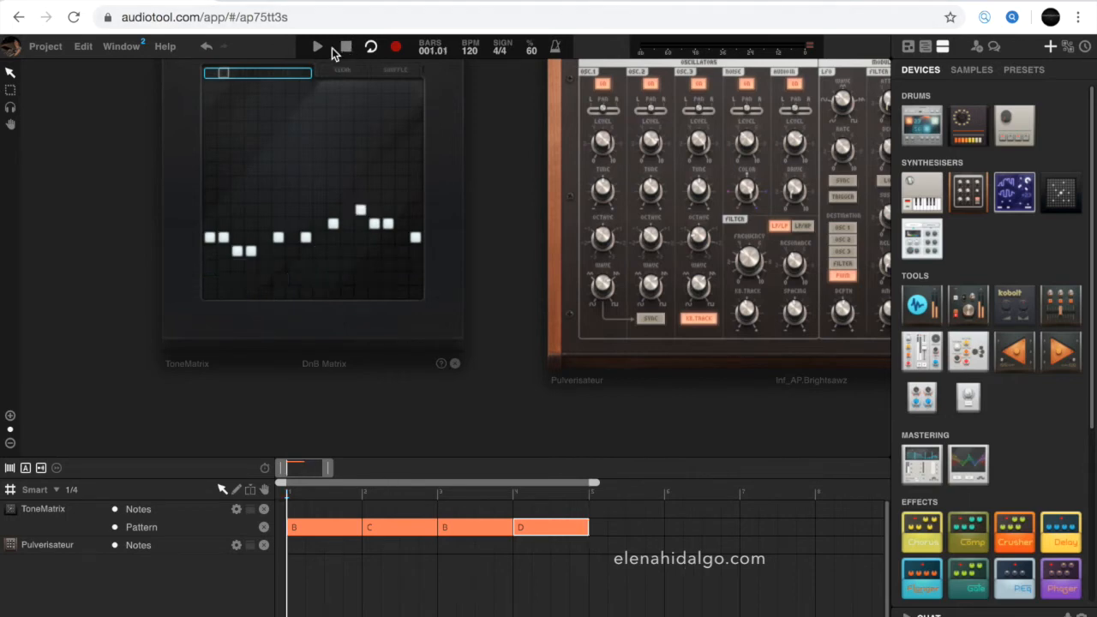
pyautogui.click(332, 48)
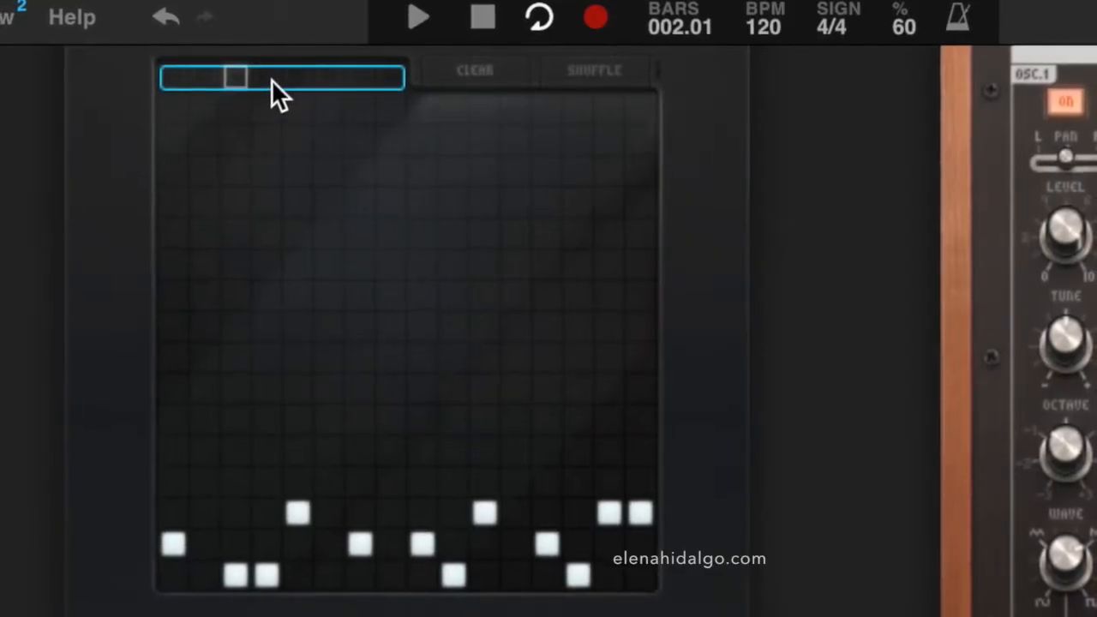
# - Add several notes to ToneMatrix pattern D in the lower right part of the grid
pyautogui.click(271, 79)
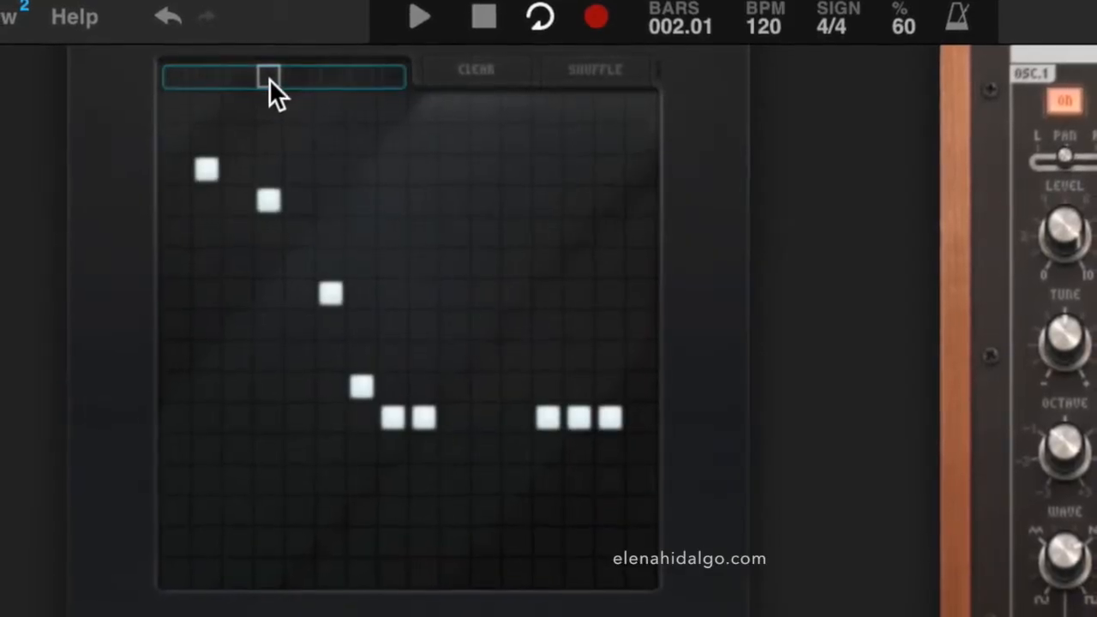
pyautogui.click(522, 349)
pyautogui.click(558, 396)
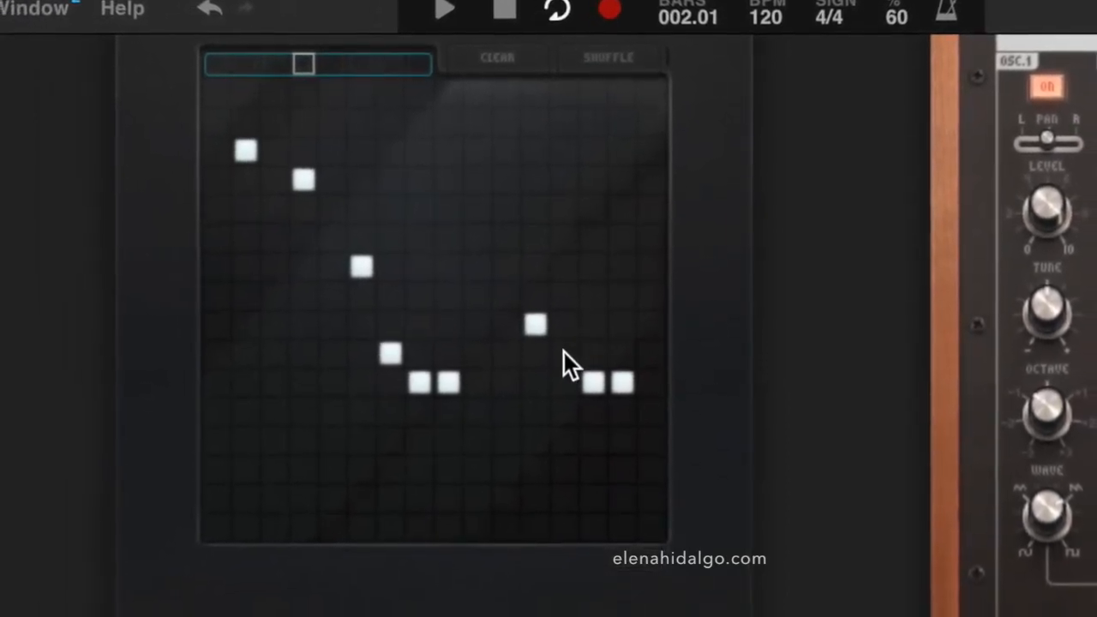
pyautogui.click(566, 379)
pyautogui.click(594, 381)
pyautogui.click(601, 339)
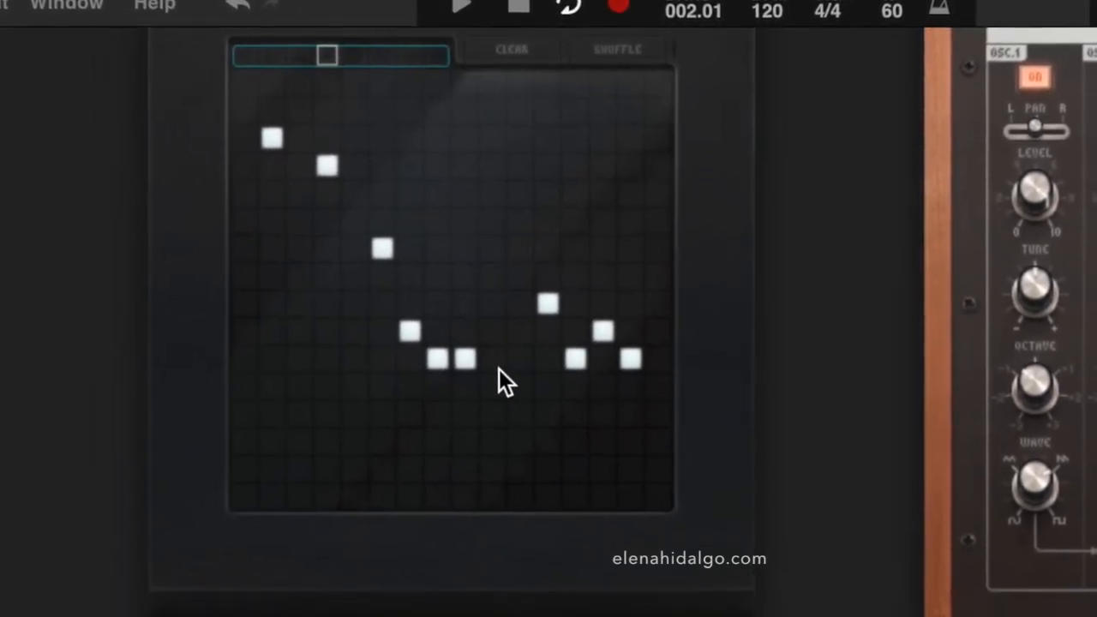
pyautogui.click(497, 330)
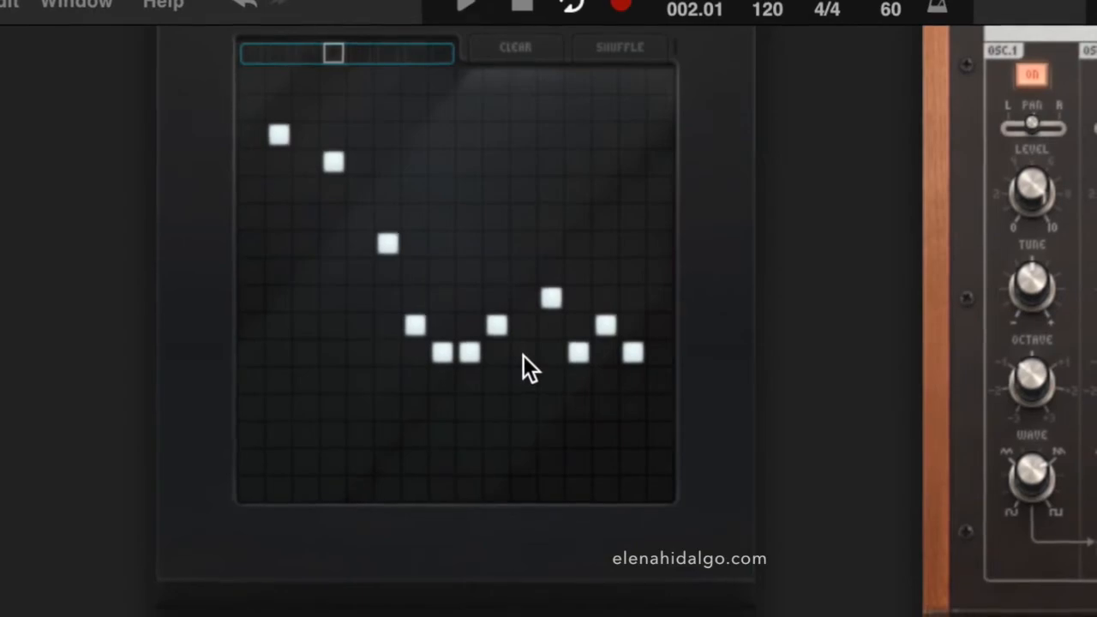
pyautogui.click(524, 377)
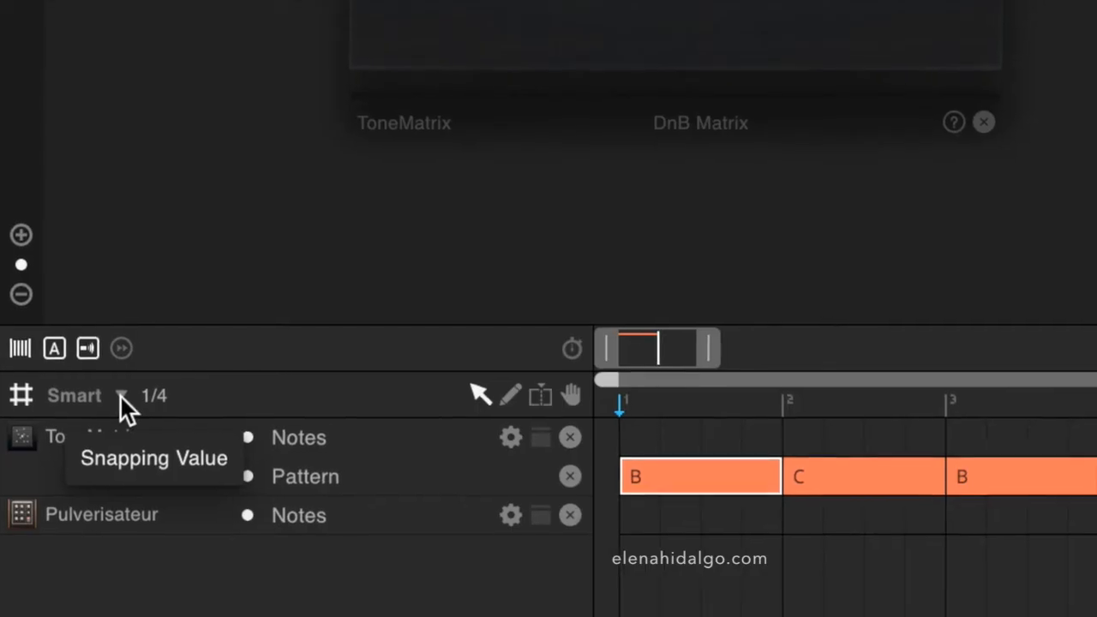
# - Set snapping to 1/8 and shorten the first B region by an eighth note, then play
pyautogui.click(55, 491)
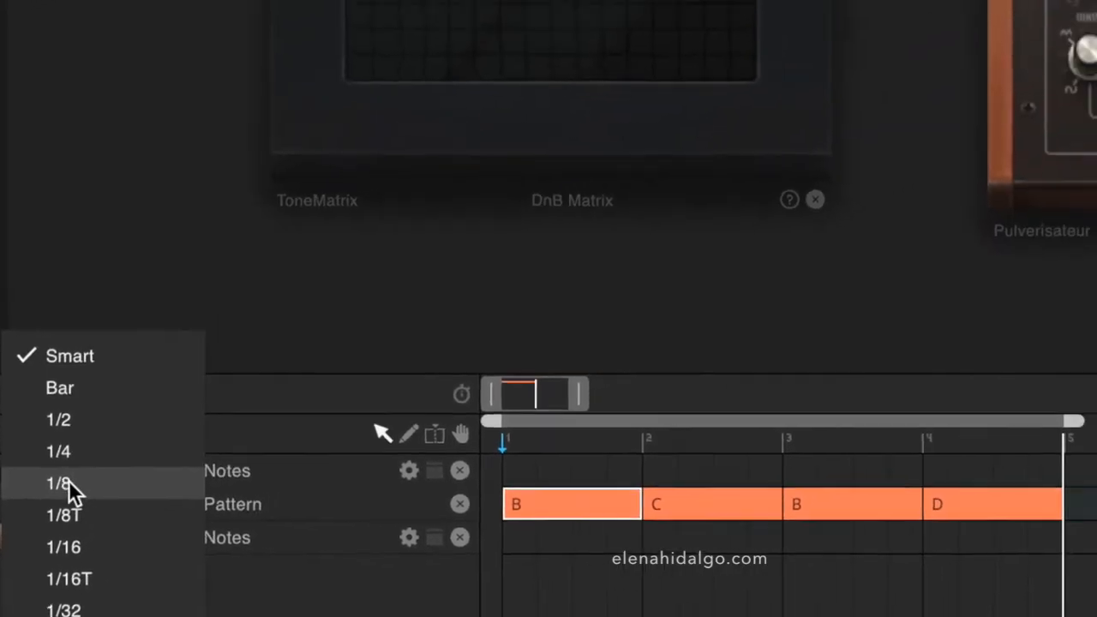
pyautogui.click(94, 458)
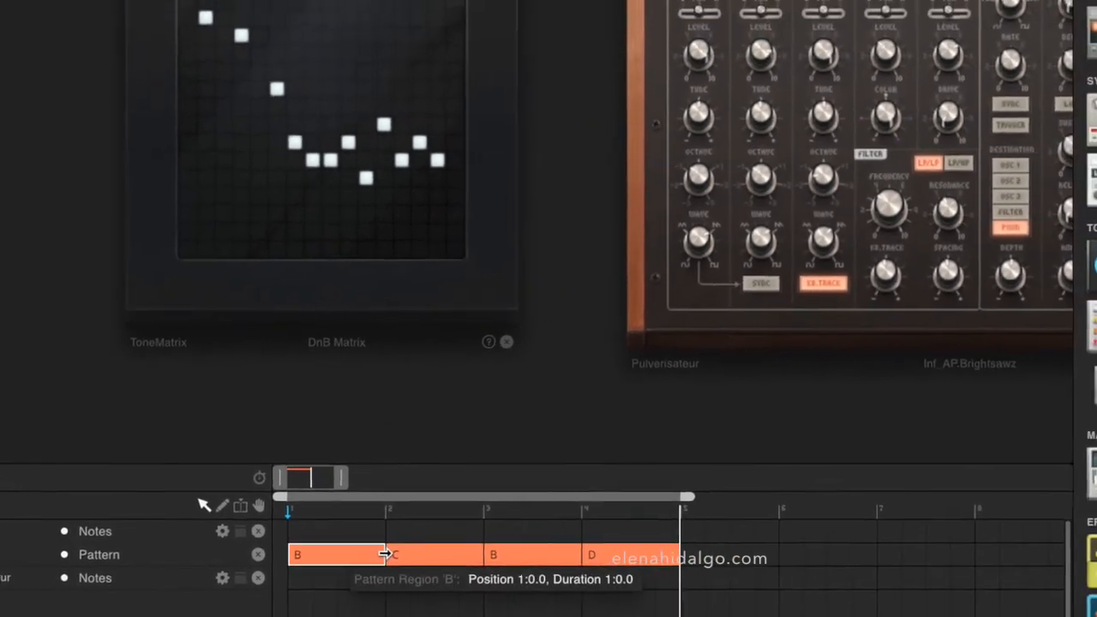
pyautogui.moveTo(386, 555); pyautogui.dragTo(367, 552)
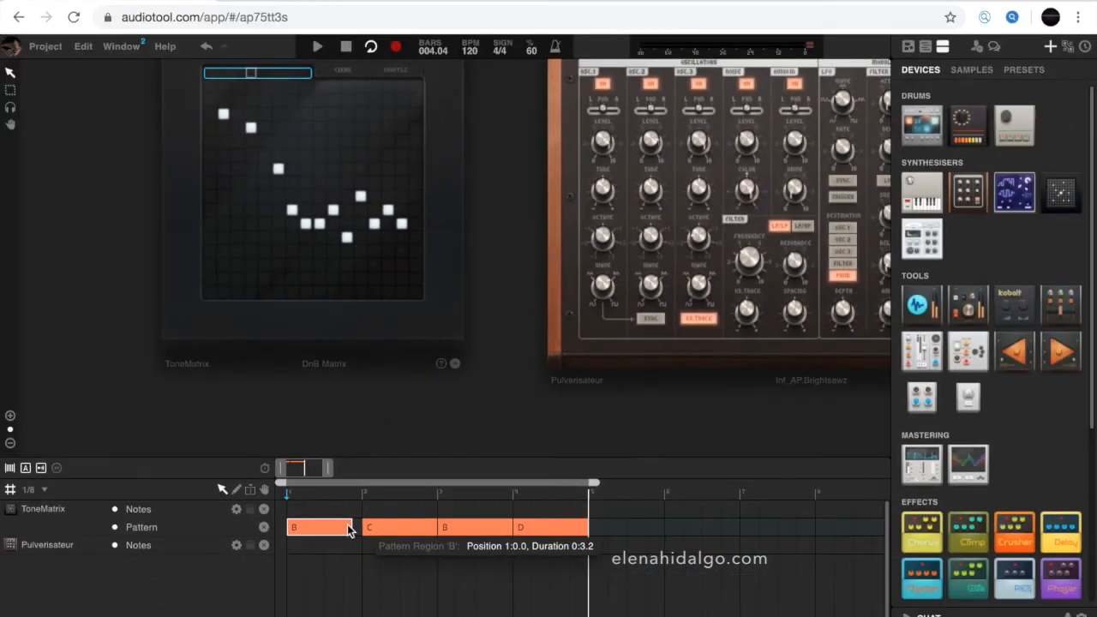
pyautogui.press('space')
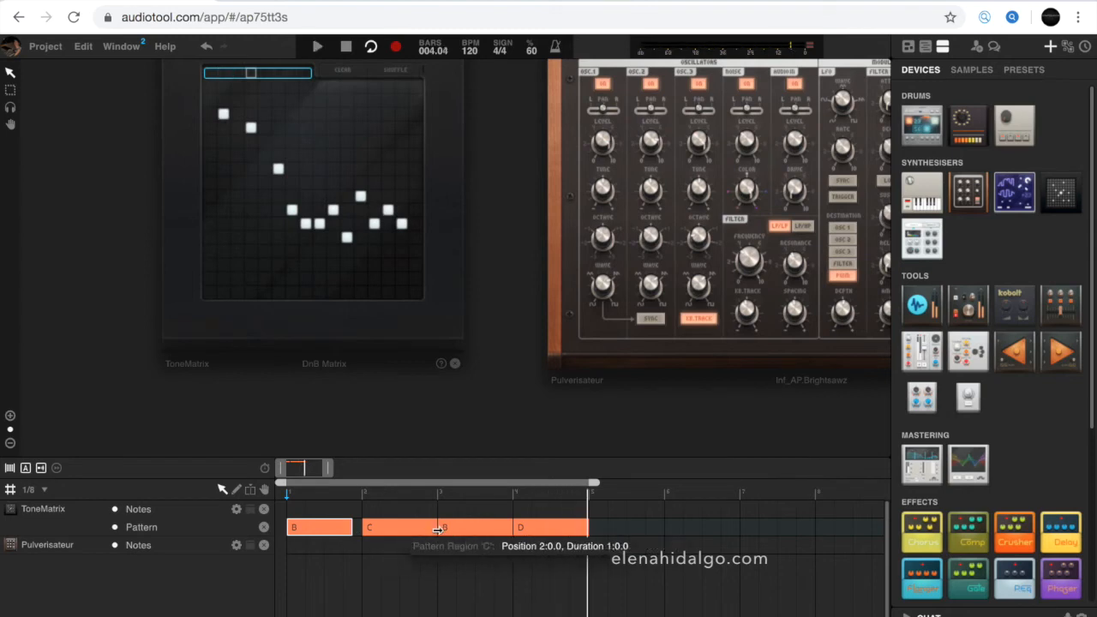
# - Shorten the C region to 0:3.2 and move it to position 2:0.2, then play
pyautogui.moveTo(431, 531); pyautogui.dragTo(427, 531)
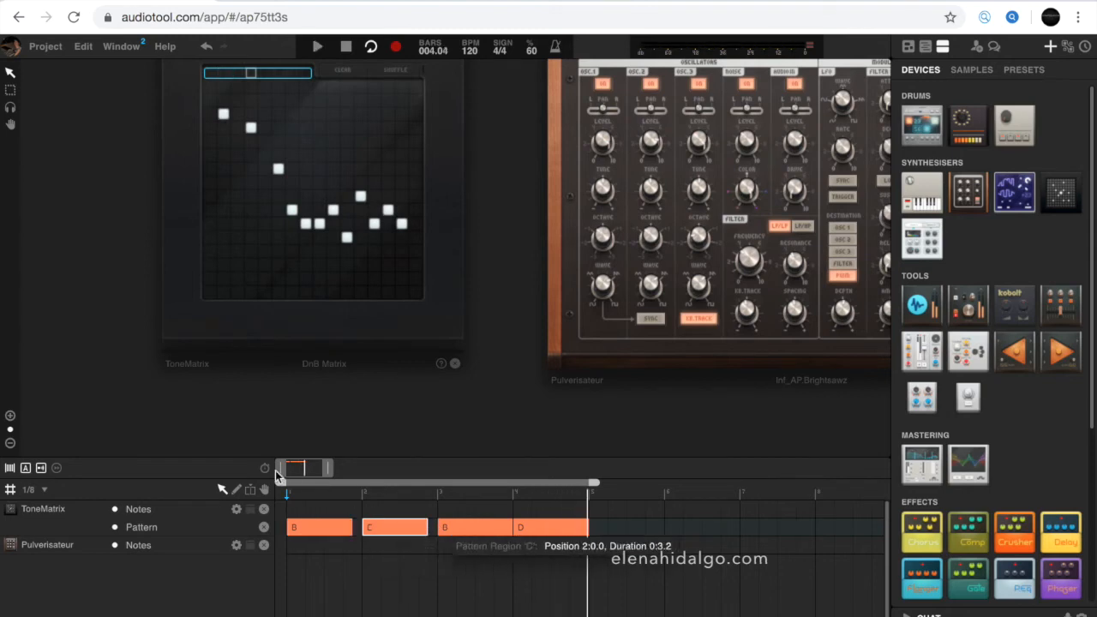
pyautogui.moveTo(385, 530); pyautogui.dragTo(391, 531)
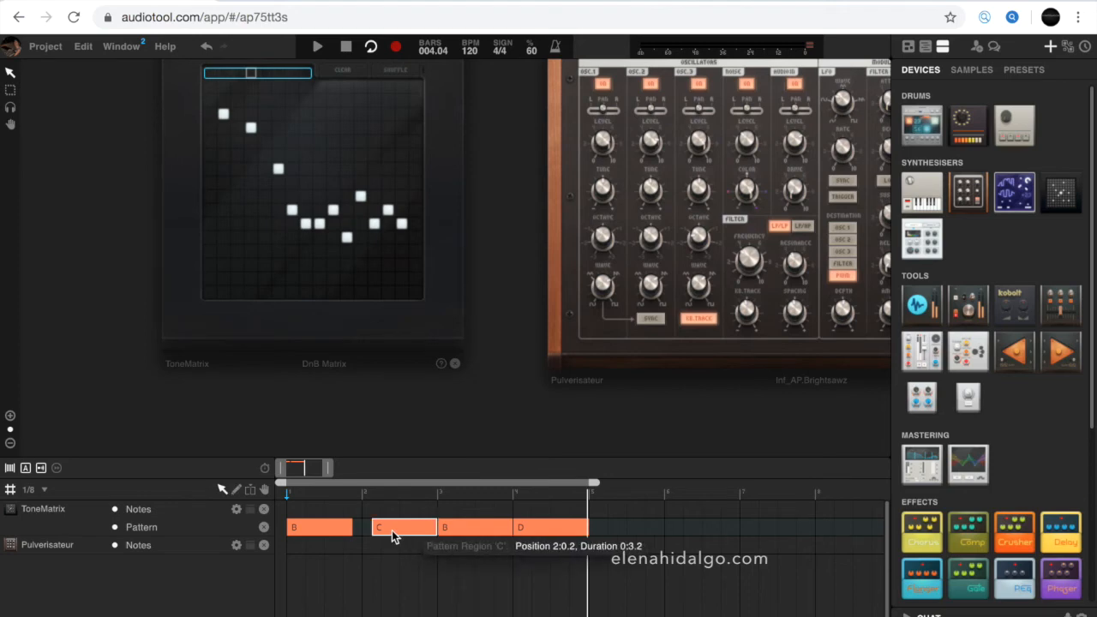
pyautogui.press('space')
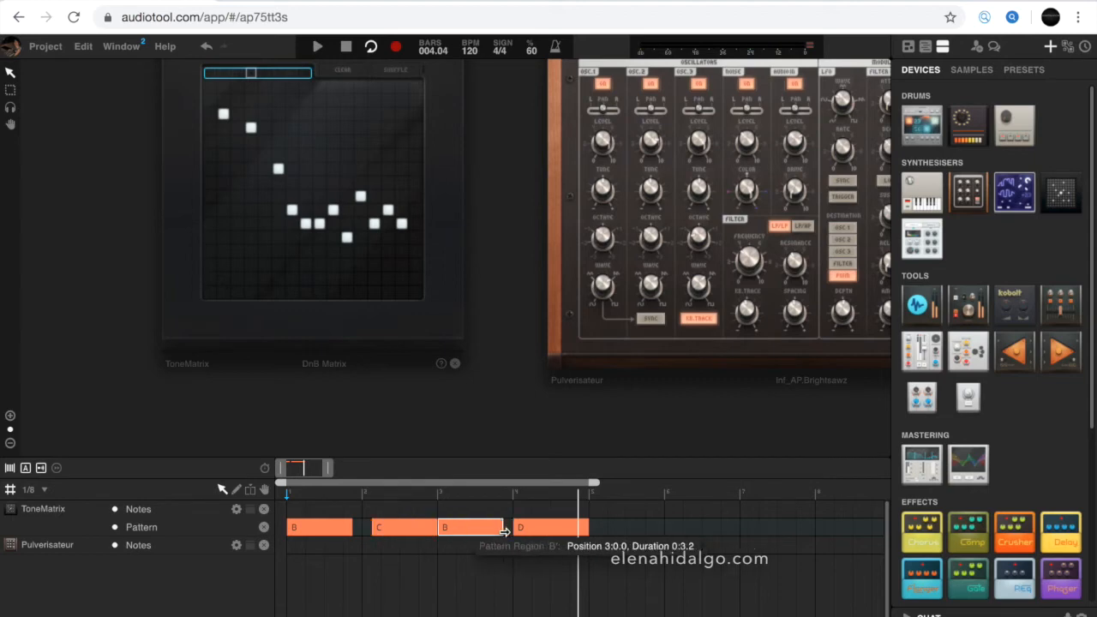
# - Set snapping to 1/16 and cut the D region in bar 4 into many short slices with the split tool
pyautogui.click(534, 526)
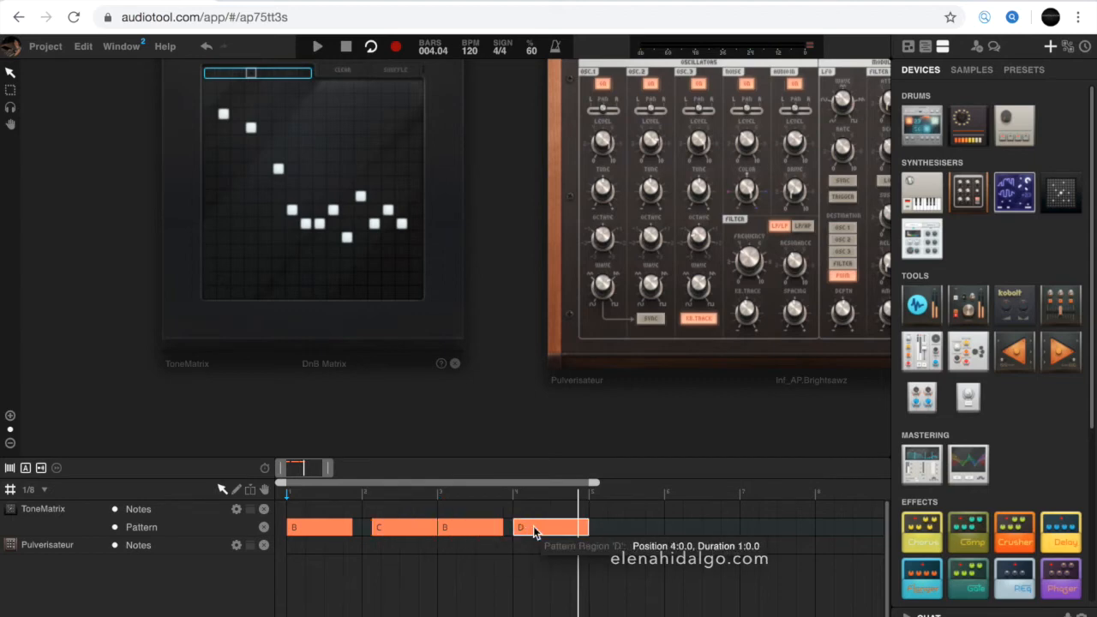
pyautogui.click(42, 492)
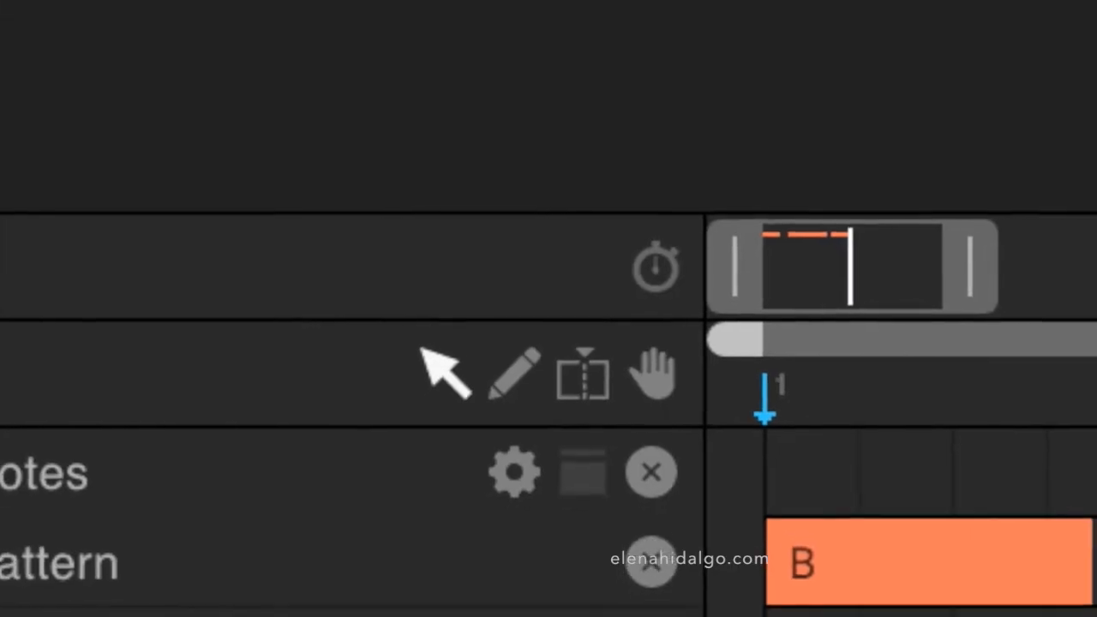
pyautogui.click(588, 362)
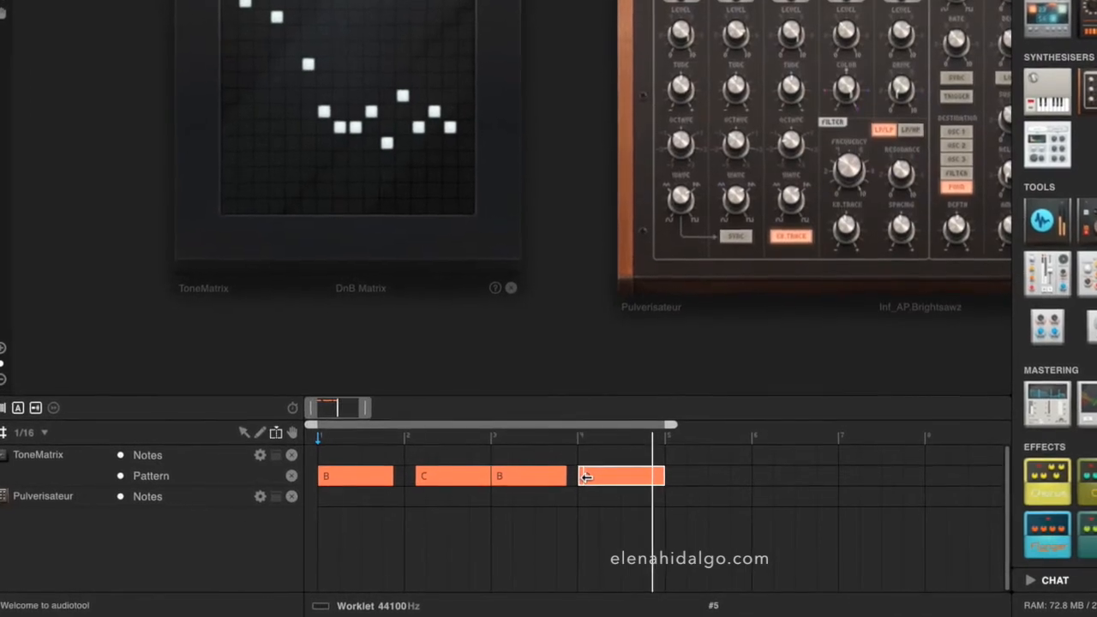
pyautogui.click(583, 476)
pyautogui.click(588, 476)
pyautogui.click(592, 476)
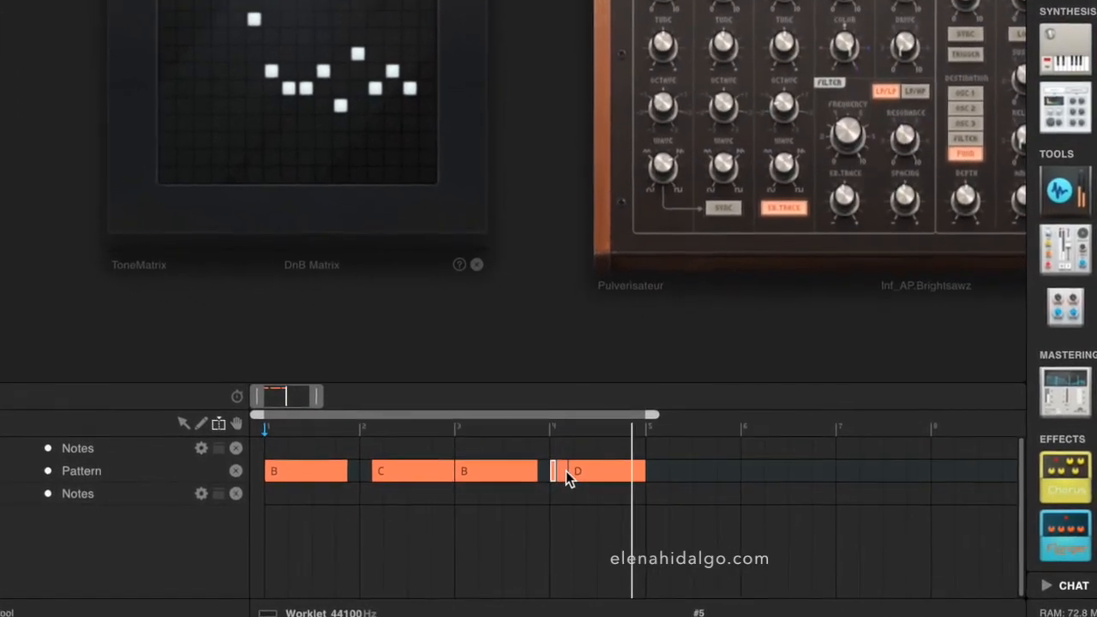
pyautogui.click(564, 470)
pyautogui.click(571, 470)
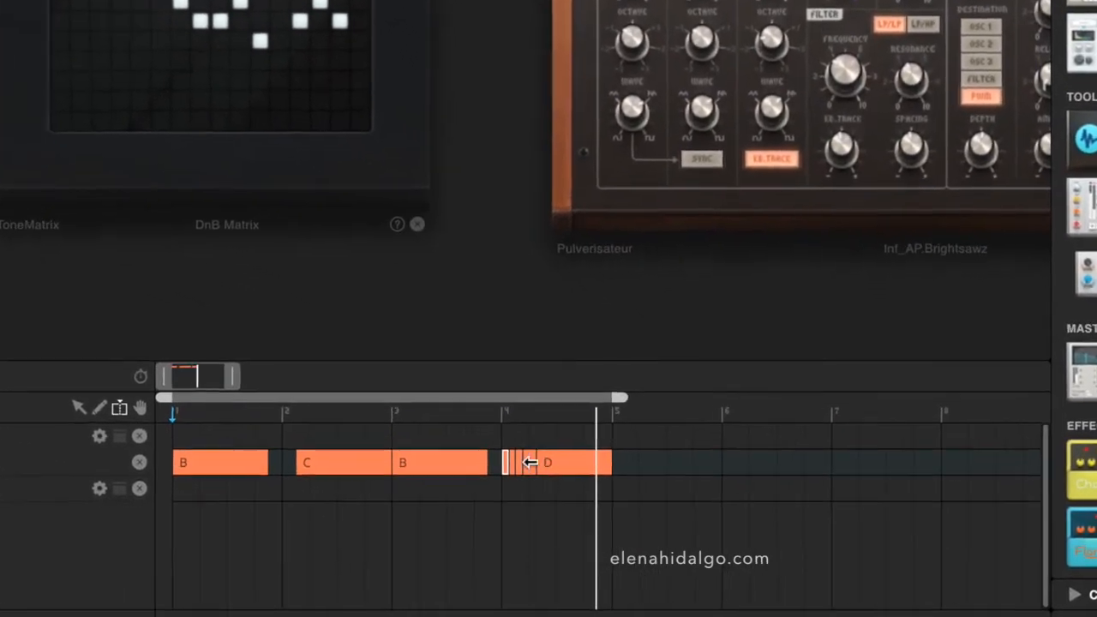
pyautogui.click(539, 461)
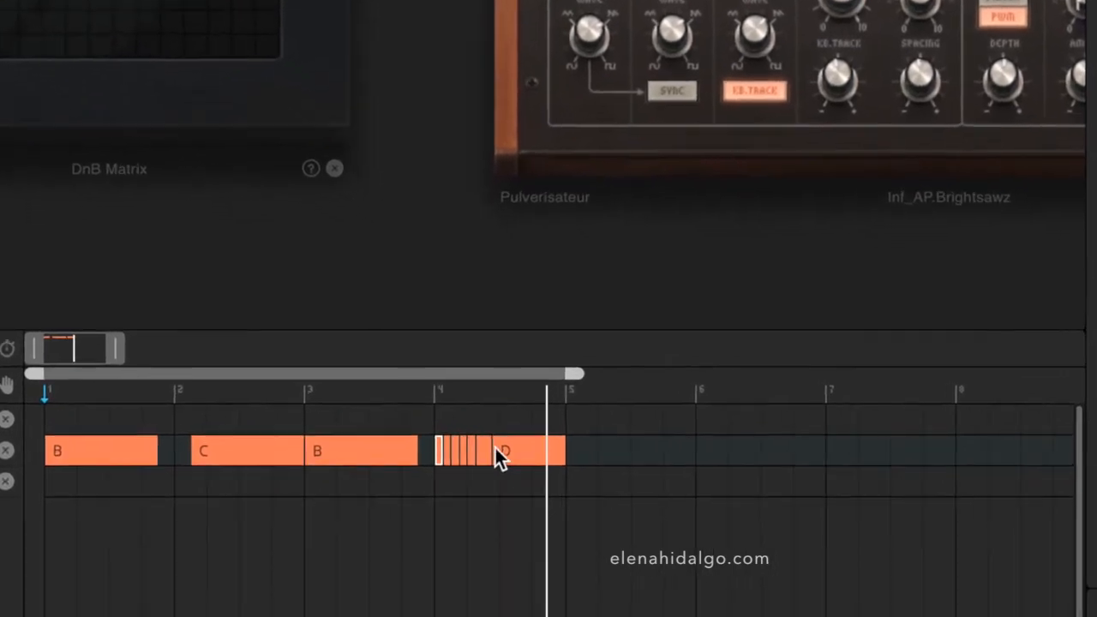
pyautogui.click(492, 447)
pyautogui.click(500, 447)
pyautogui.click(508, 446)
pyautogui.click(450, 428)
pyautogui.click(470, 429)
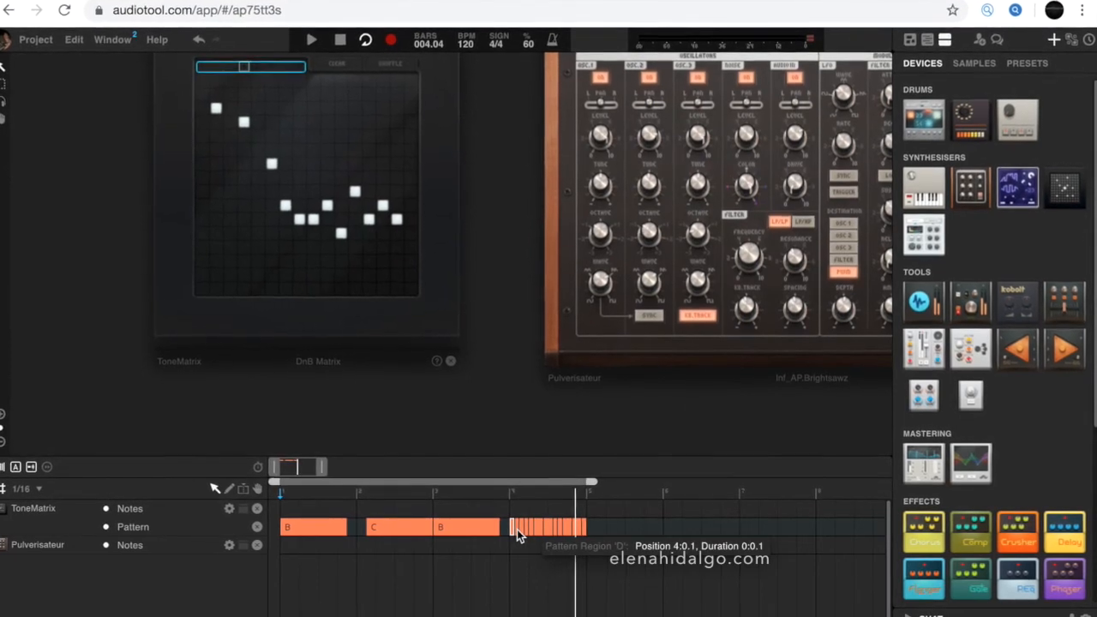
# - Mute five of the slices in the split D region
pyautogui.rightClick(512, 529)
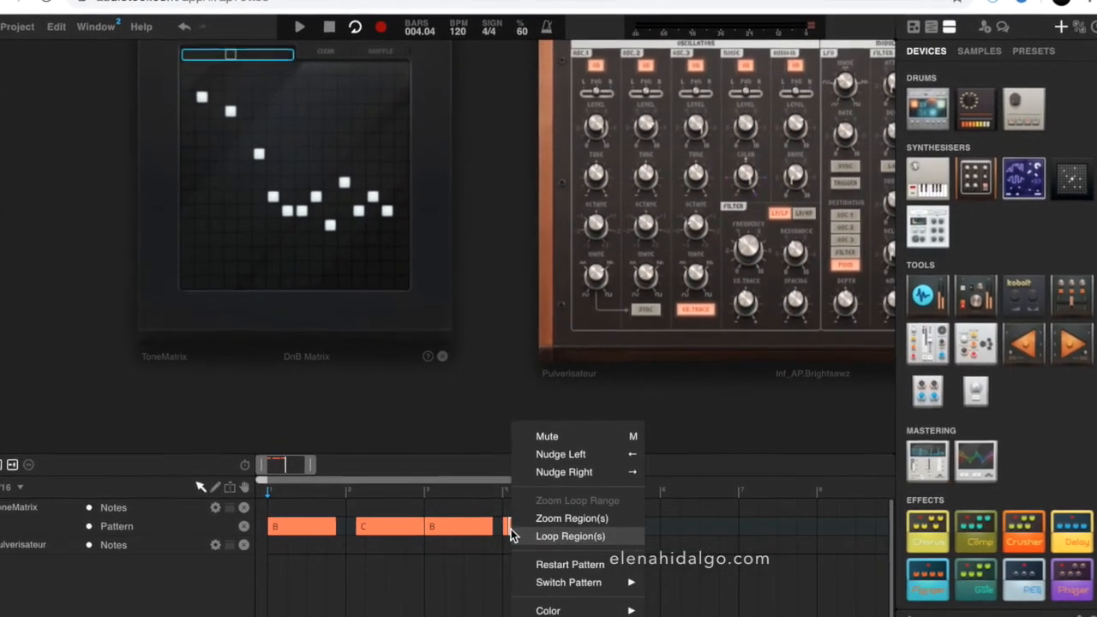
pyautogui.click(542, 434)
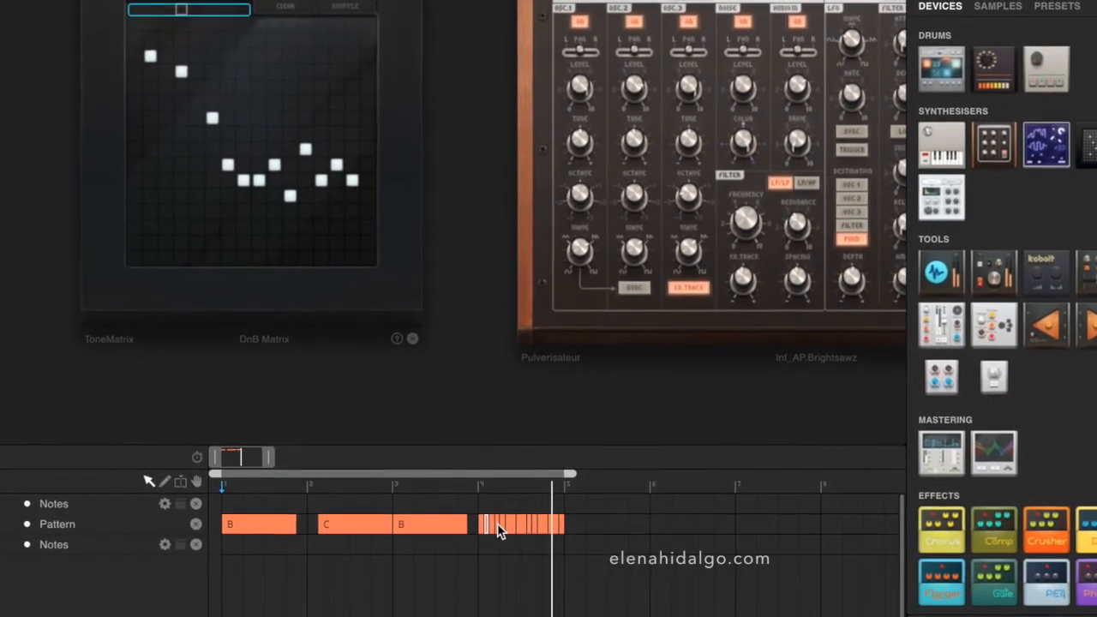
pyautogui.rightClick(502, 526)
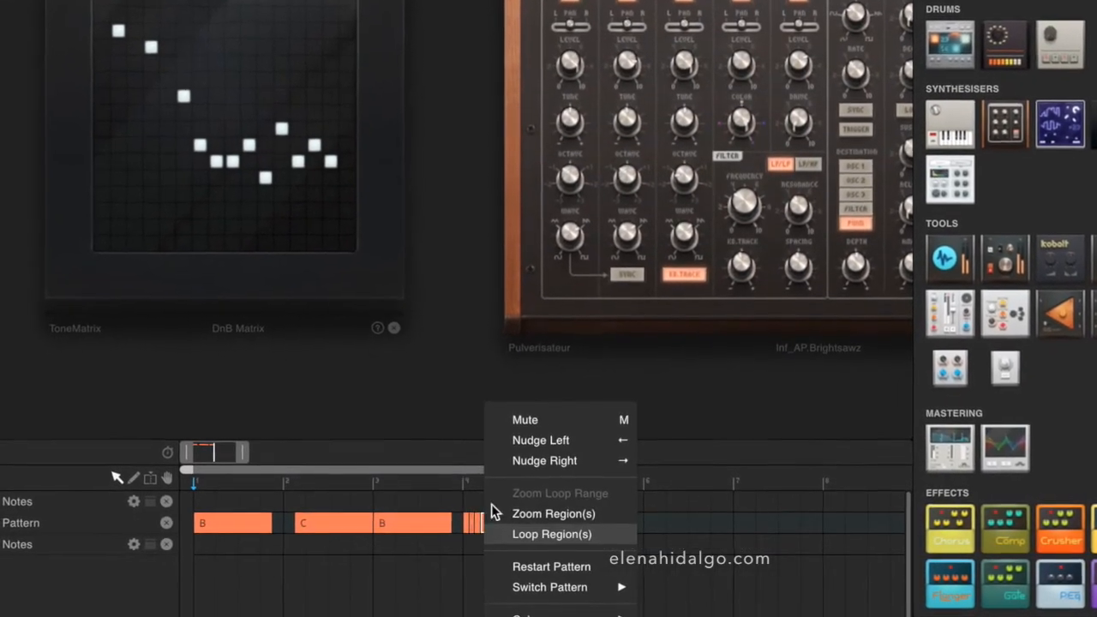
pyautogui.click(556, 422)
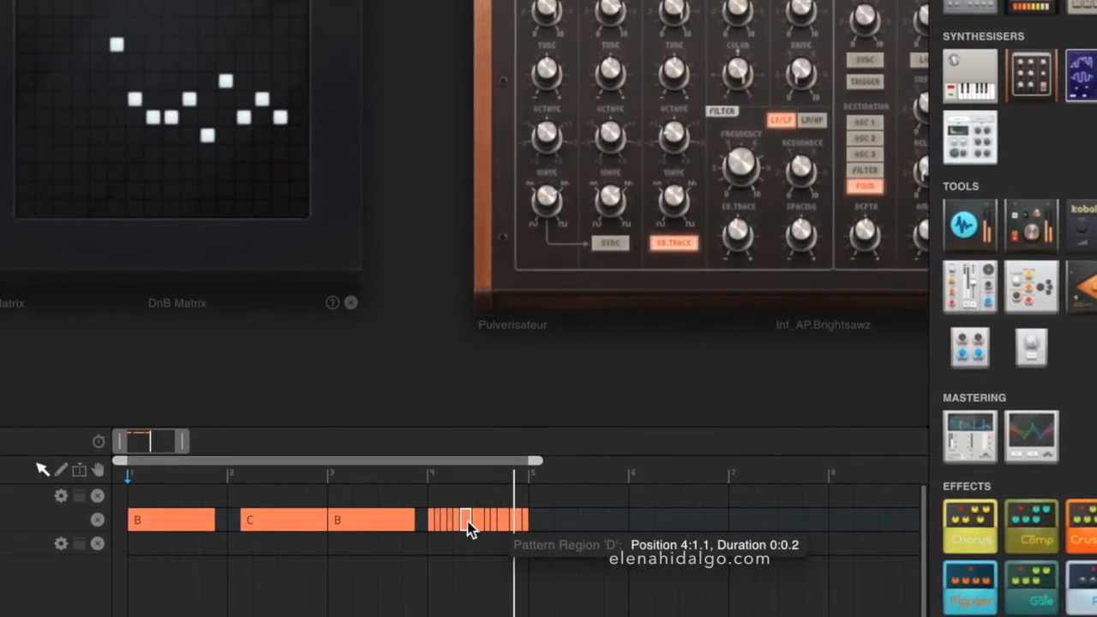
pyautogui.rightClick(475, 527)
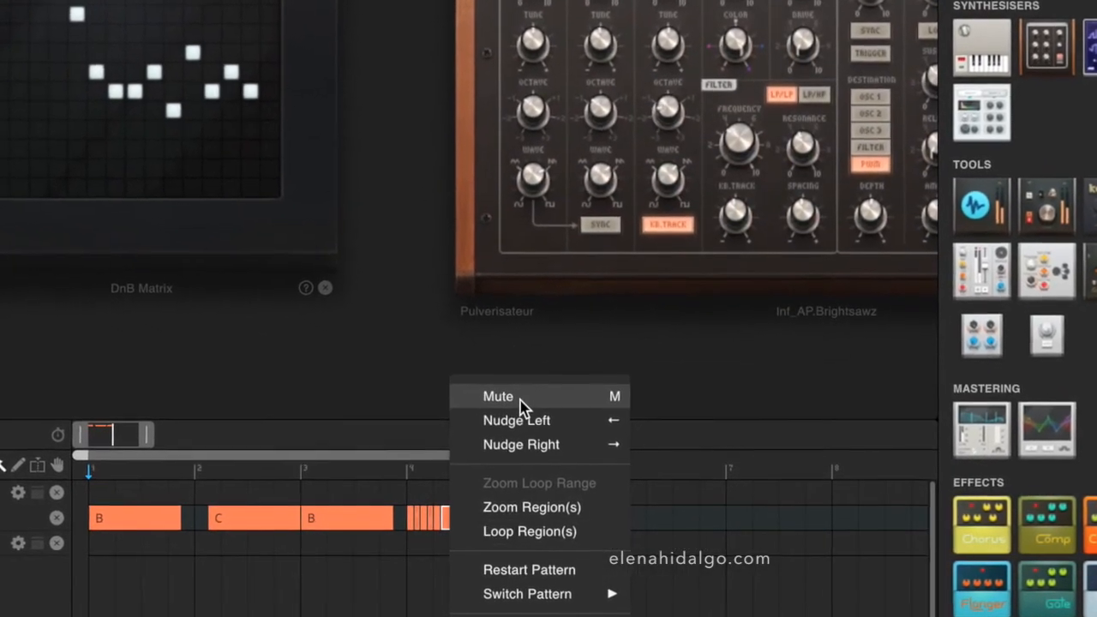
pyautogui.click(525, 399)
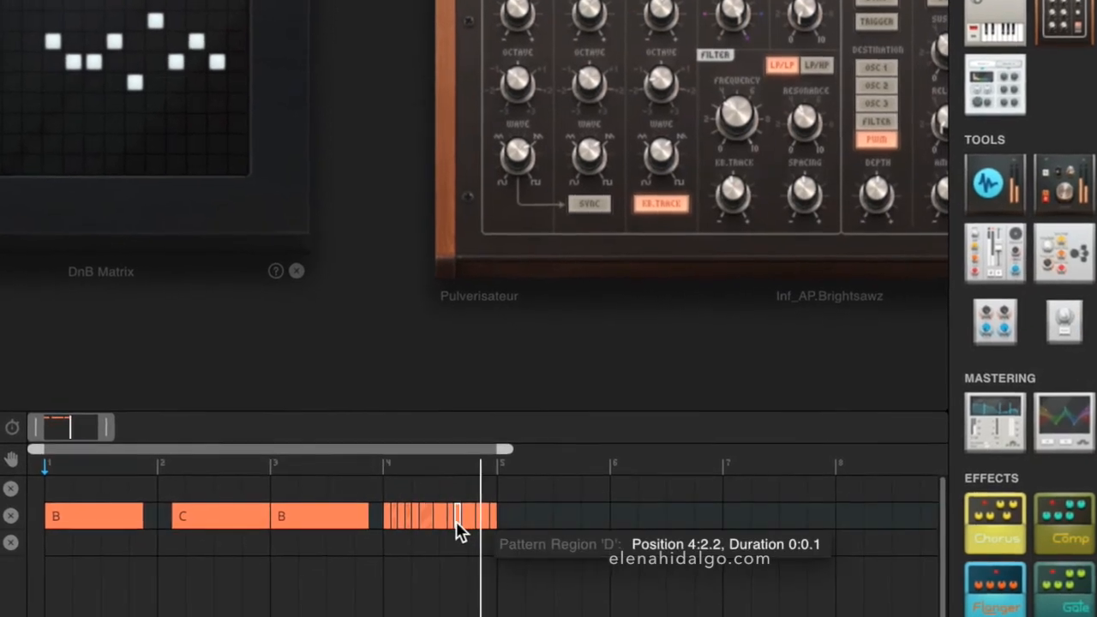
pyautogui.rightClick(461, 521)
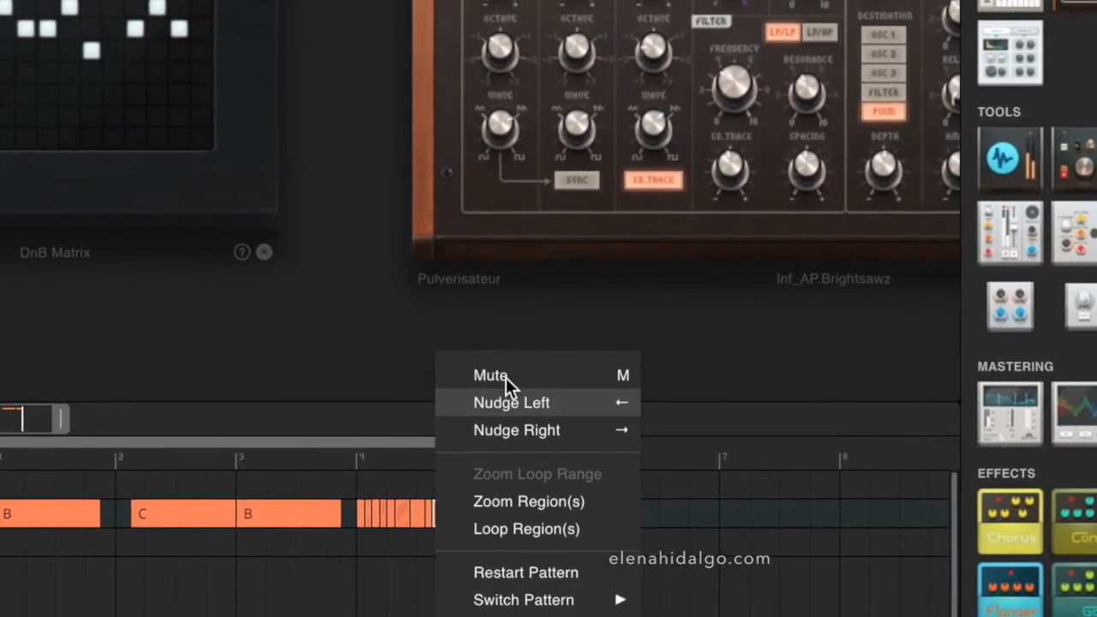
pyautogui.click(498, 379)
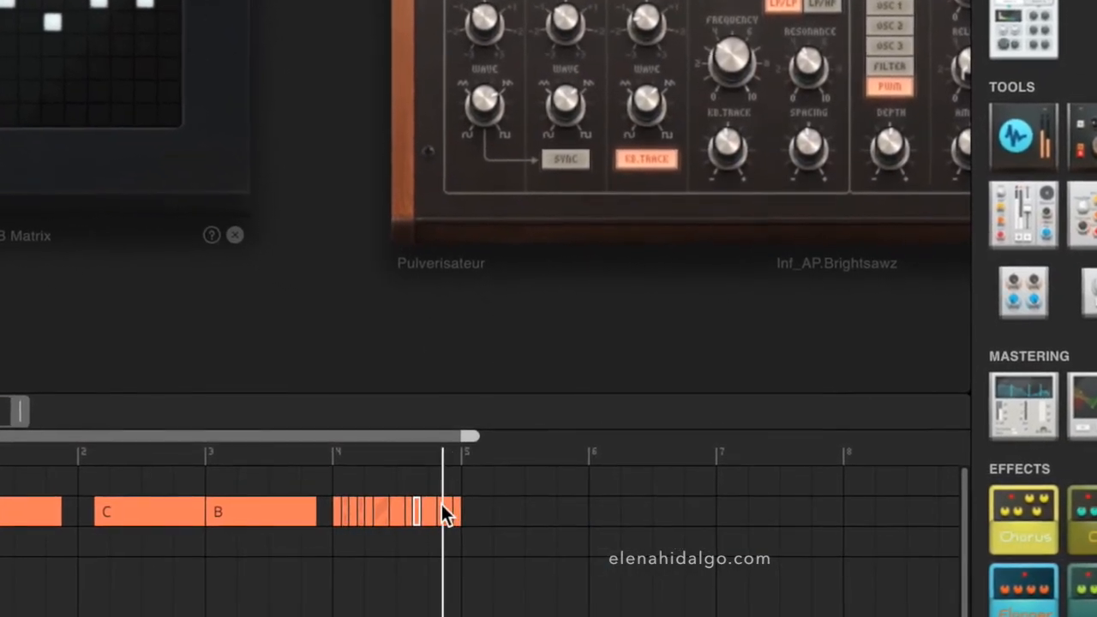
pyautogui.rightClick(432, 505)
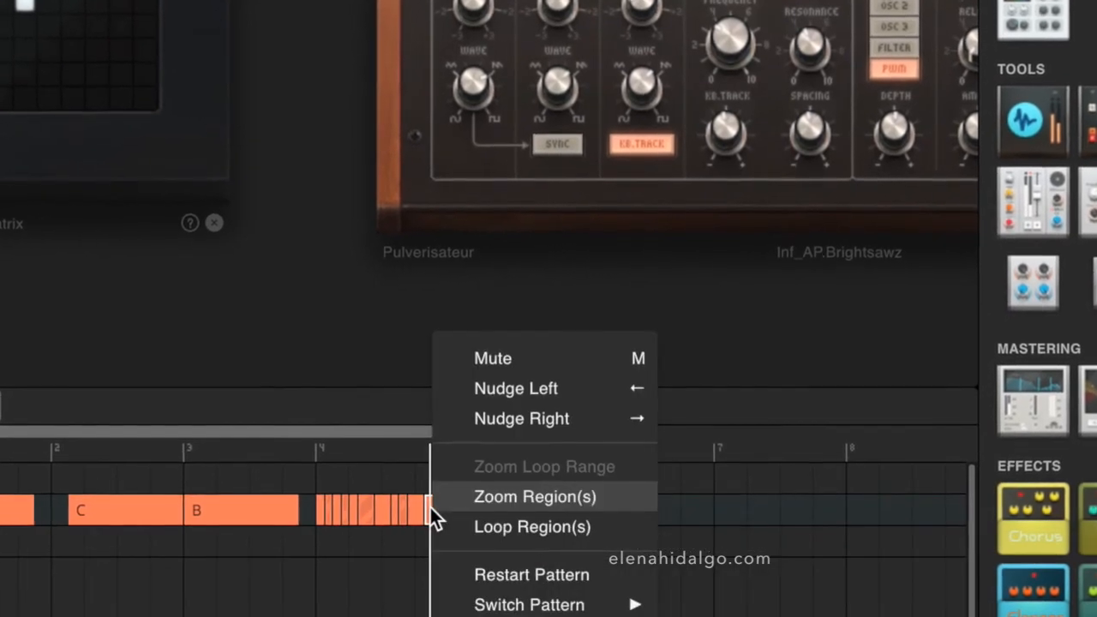
pyautogui.click(481, 354)
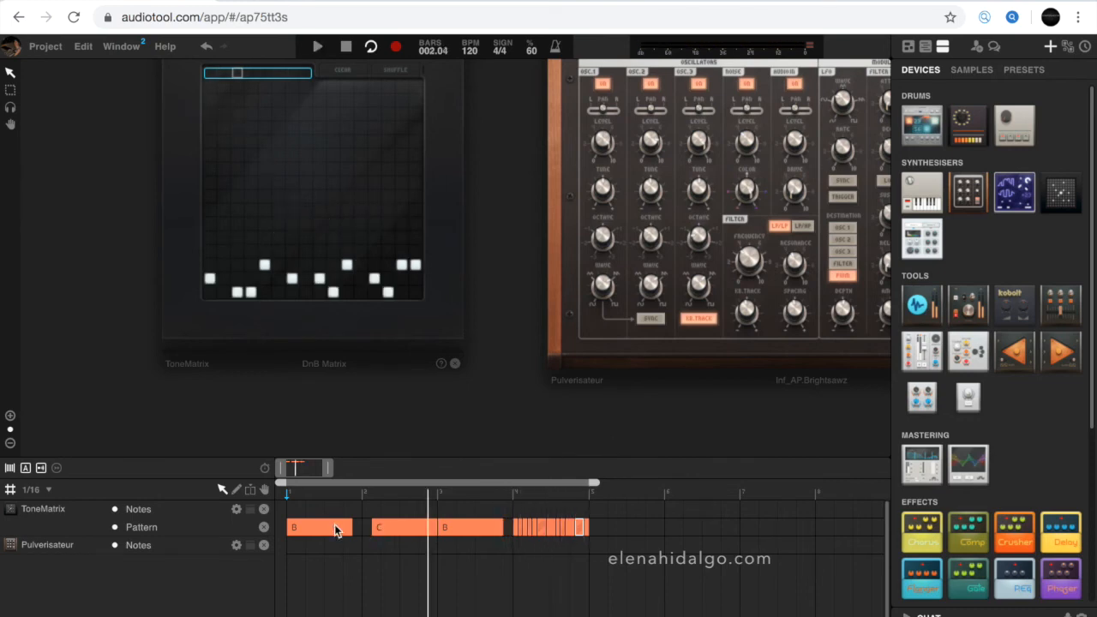
# - Recolor the first B region Blueberry Muffin
pyautogui.rightClick(328, 531)
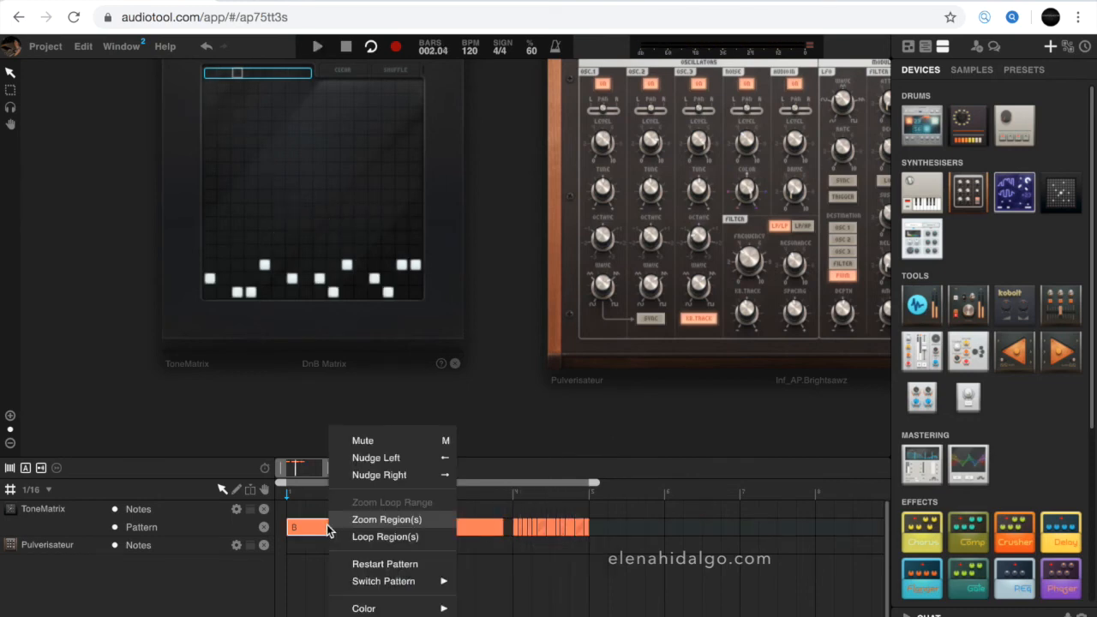
pyautogui.moveTo(377, 609)
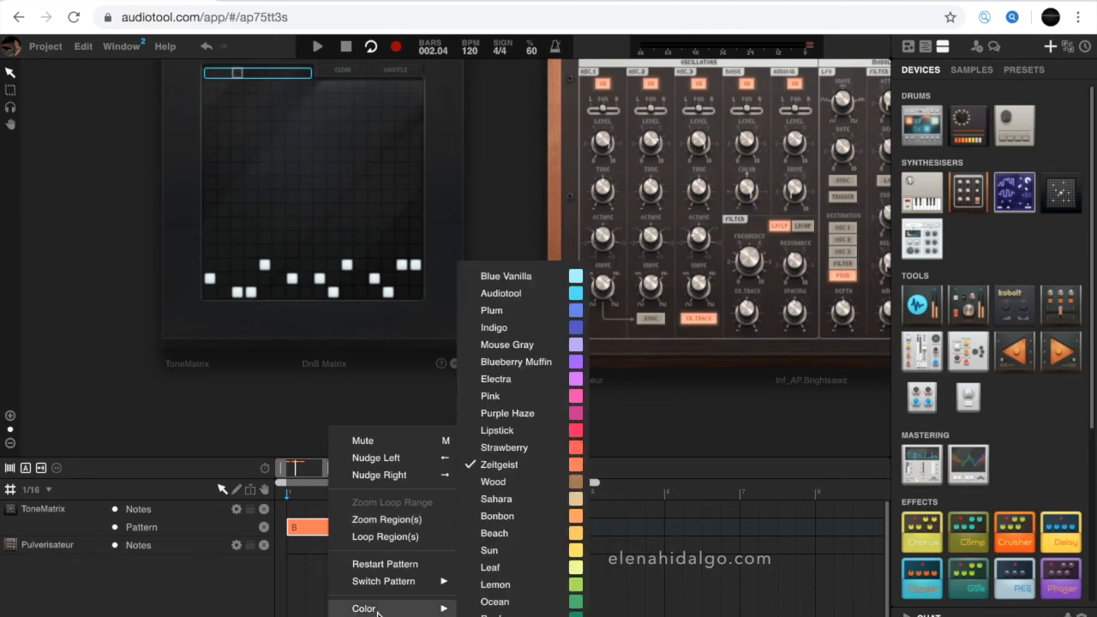
pyautogui.click(575, 362)
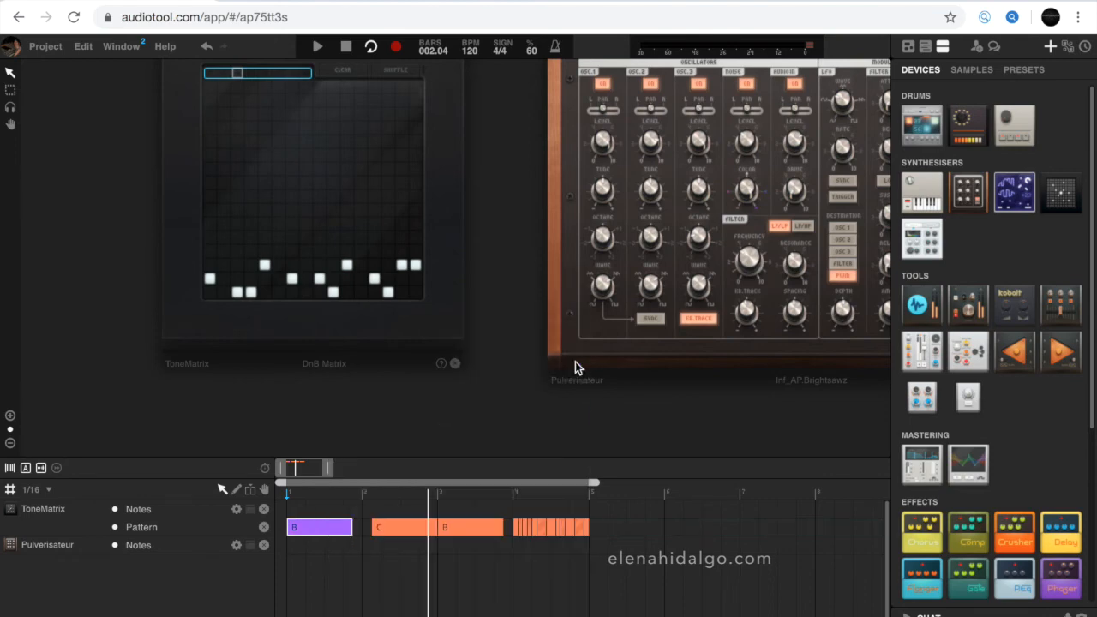
# - Recolor the C region Ocean
pyautogui.click(400, 531)
pyautogui.rightClick(399, 531)
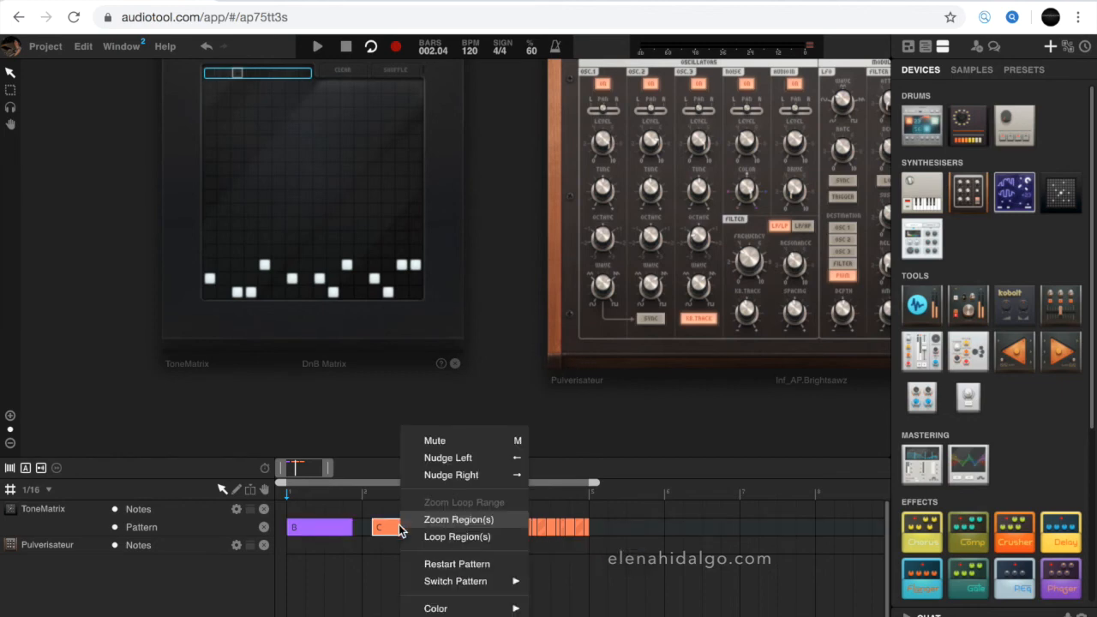
pyautogui.moveTo(471, 611)
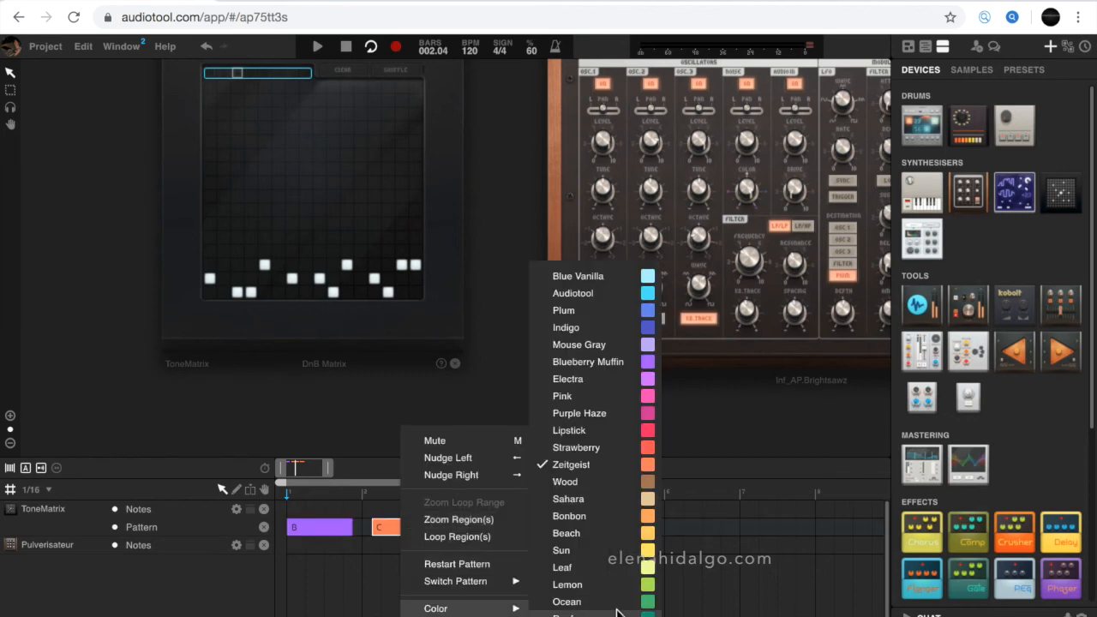
pyautogui.click(646, 604)
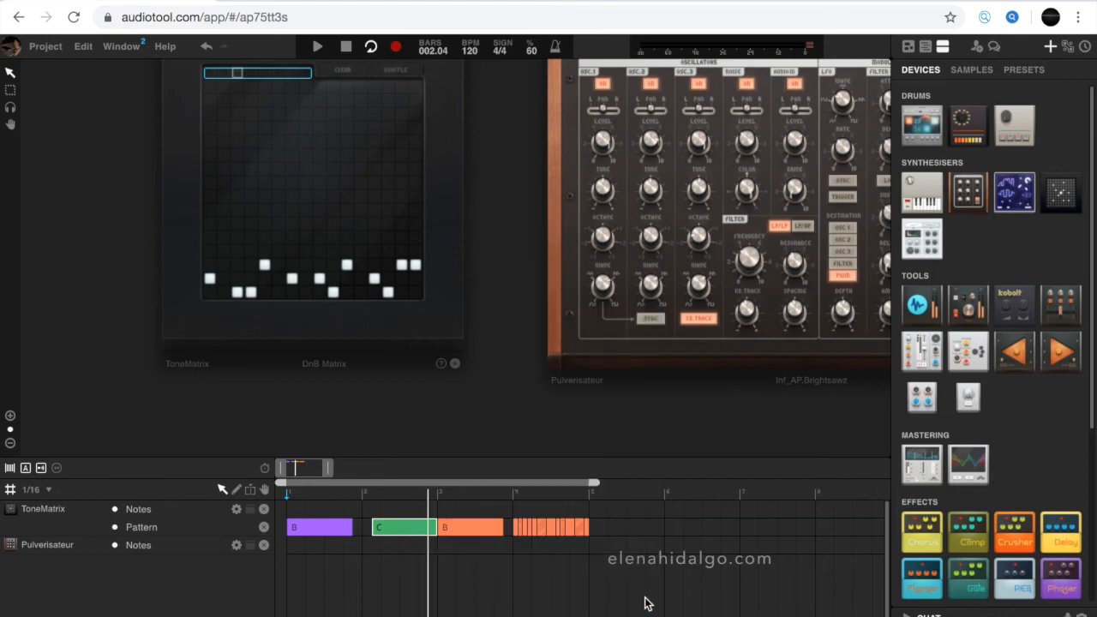
# - Recolor the second B region Blueberry Muffin to match the first
pyautogui.click(458, 528)
pyautogui.rightClick(458, 527)
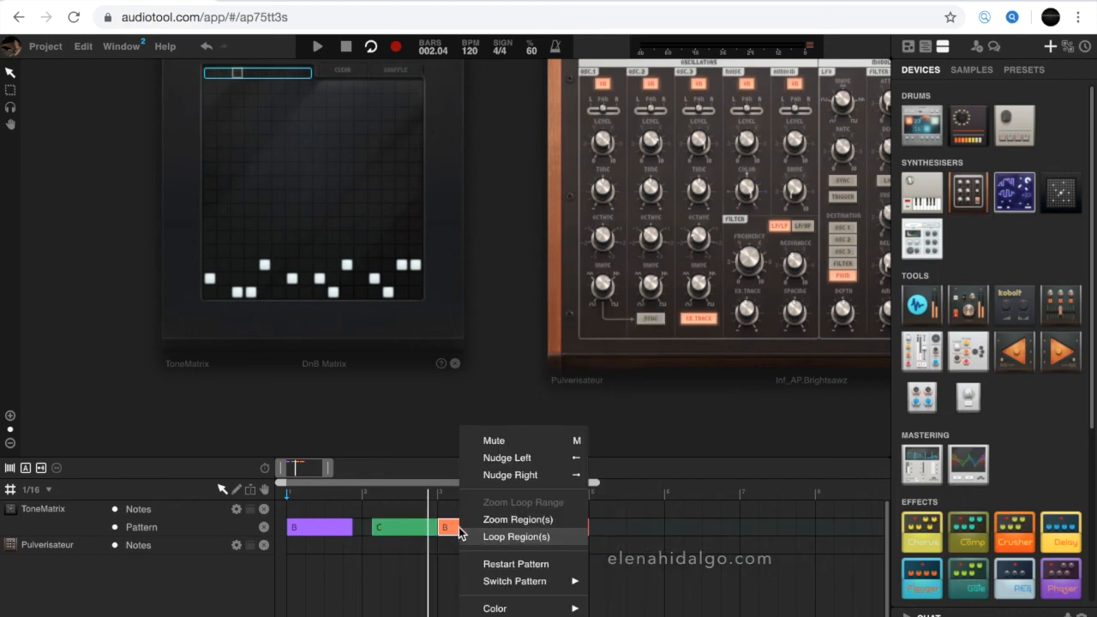
pyautogui.moveTo(508, 610)
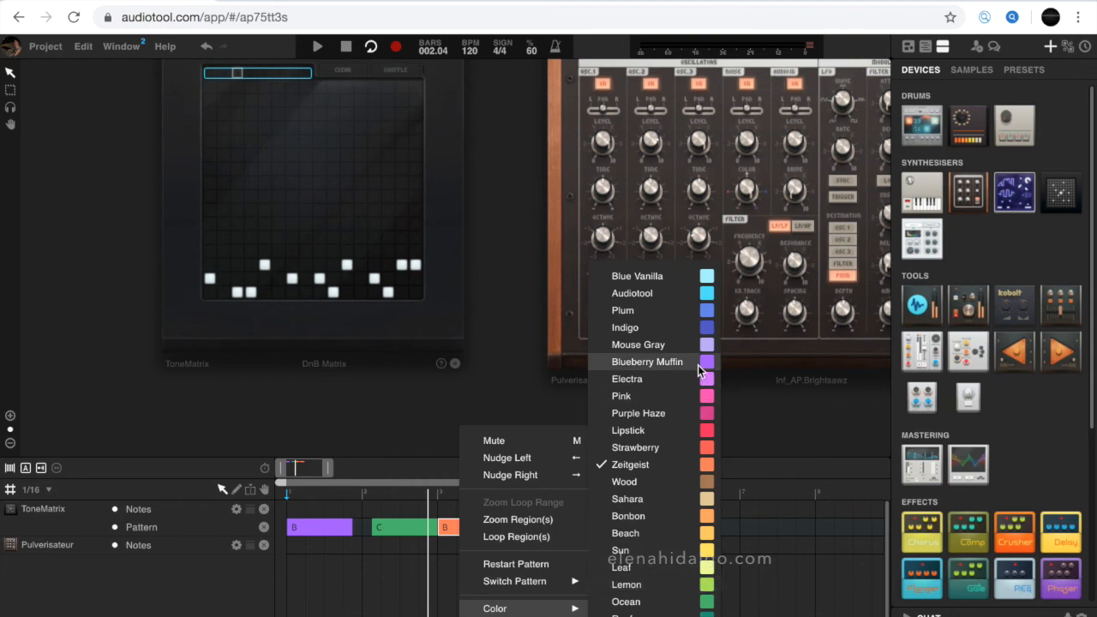
pyautogui.click(647, 361)
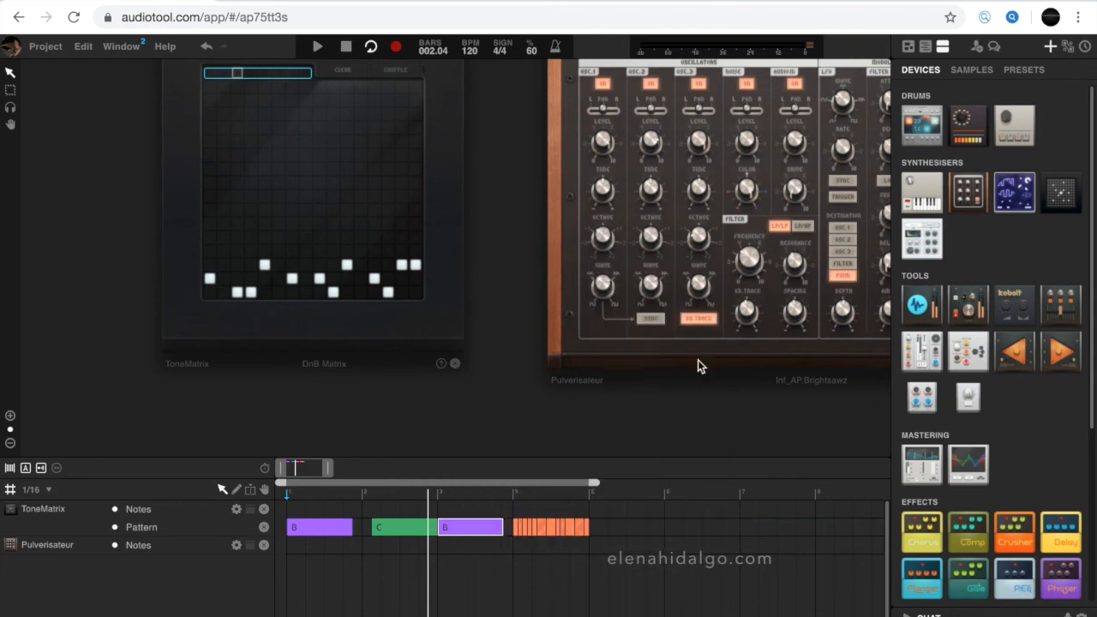
# - Select all pattern regions in bars 1 to 4, copy them and paste the copy starting at bar 5
pyautogui.moveTo(312, 552); pyautogui.dragTo(604, 524)
pyautogui.press('super+c')
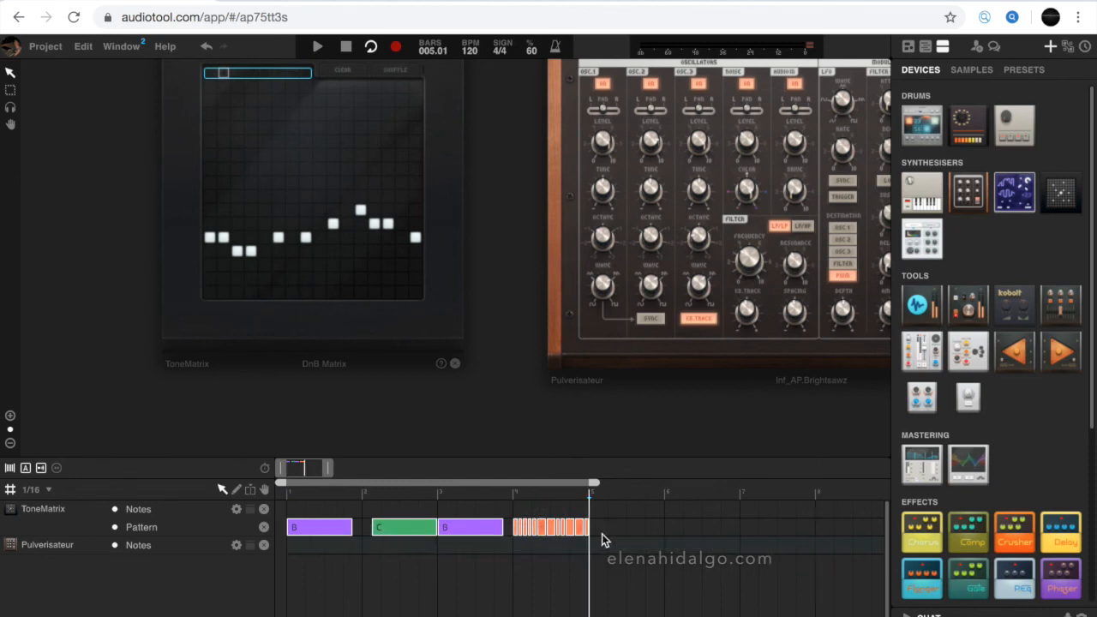
pyautogui.press('super+v')
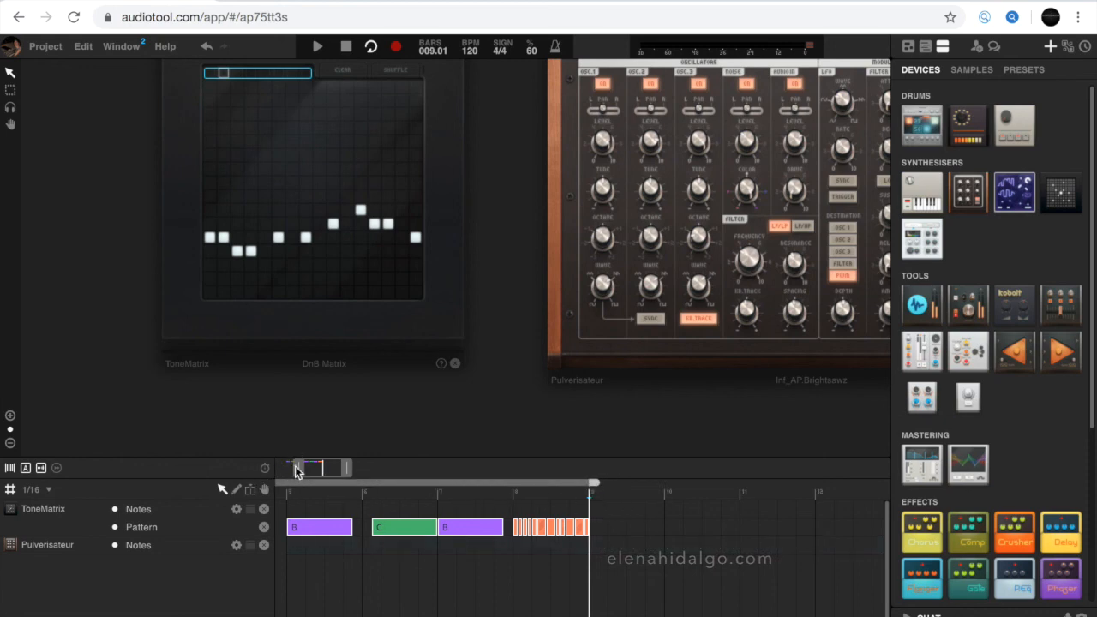
# - Stop and play the doubled arrangement from the beginning
pyautogui.moveTo(296, 470); pyautogui.dragTo(266, 471)
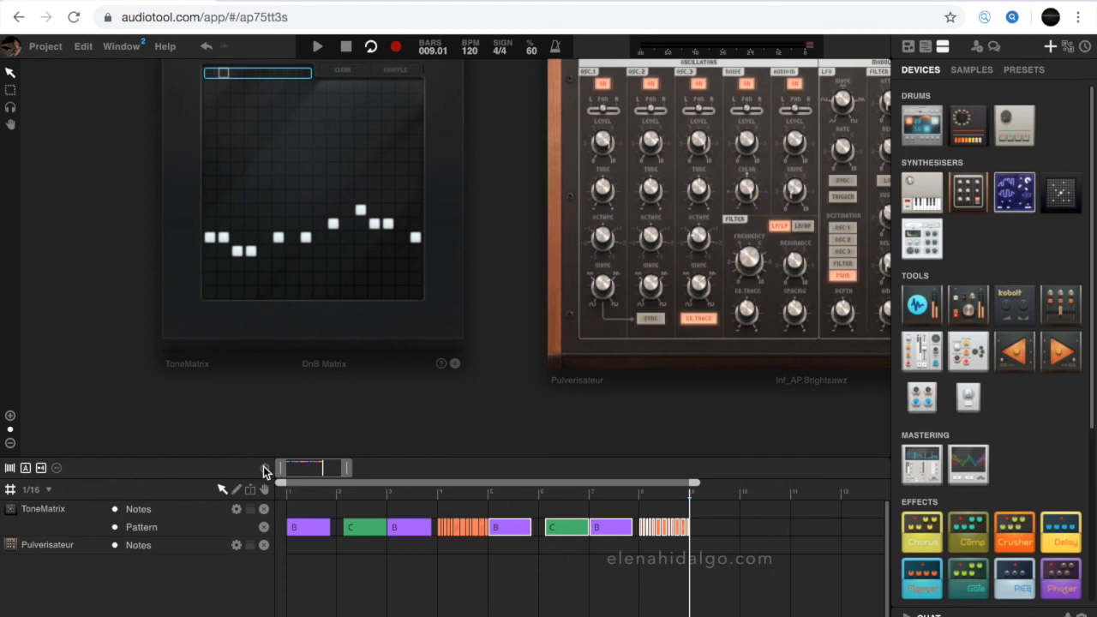
pyautogui.click(348, 48)
pyautogui.click(320, 47)
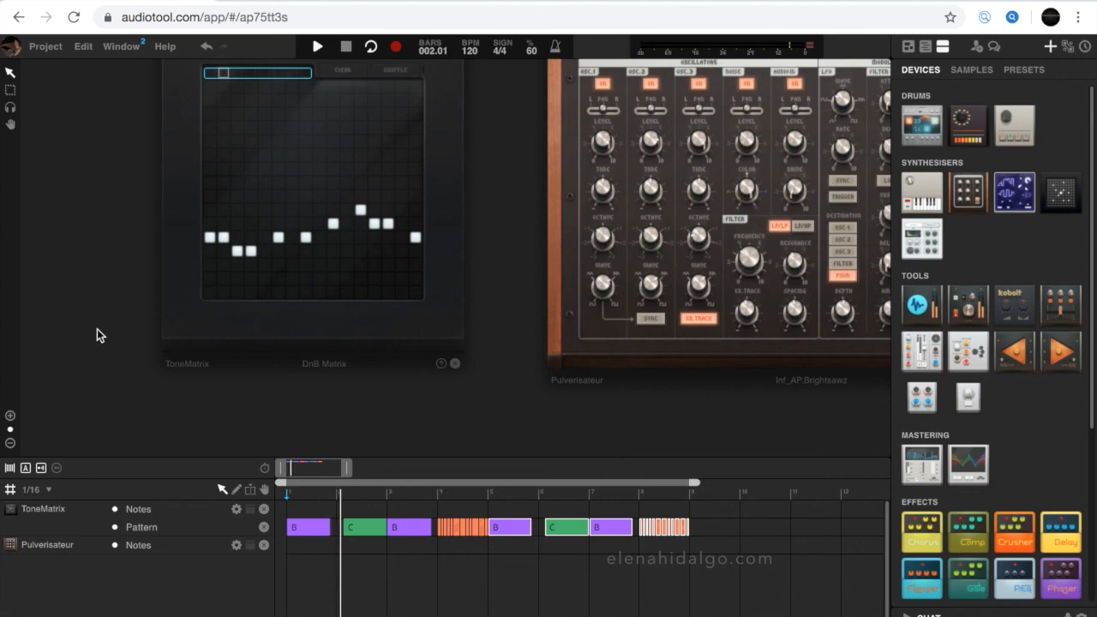